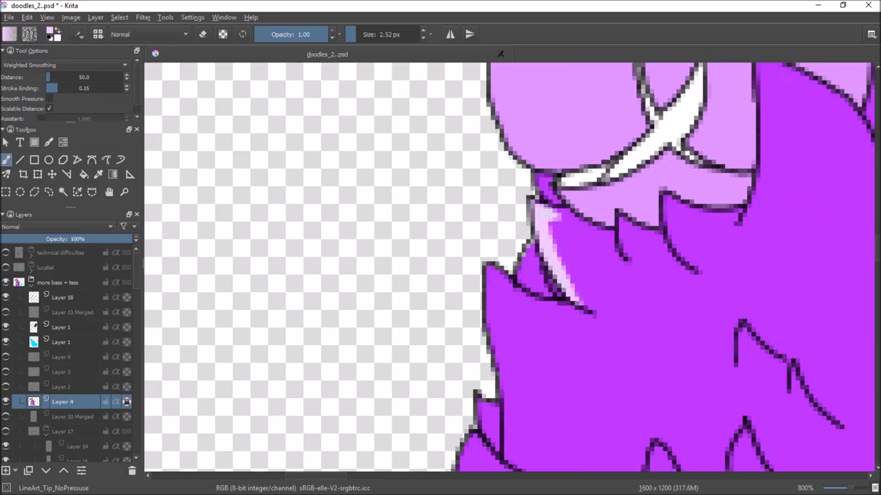
Paint pale pink highlights inside the fur tufts along the purple body's upper left edge on Layer 4.
{"action": "mouse_move", "coordinate": [495, 413]}
{"action": "left_mouse_down"}
{"action": "mouse_move", "coordinate": [550, 288]}
{"action": "mouse_move", "coordinate": [502, 351]}
{"action": "left_mouse_up"}
{"action": "left_click_drag", "start_coordinate": [628, 238], "coordinate": [450, 200]}
{"action": "left_click_drag", "start_coordinate": [413, 310], "coordinate": [578, 158]}
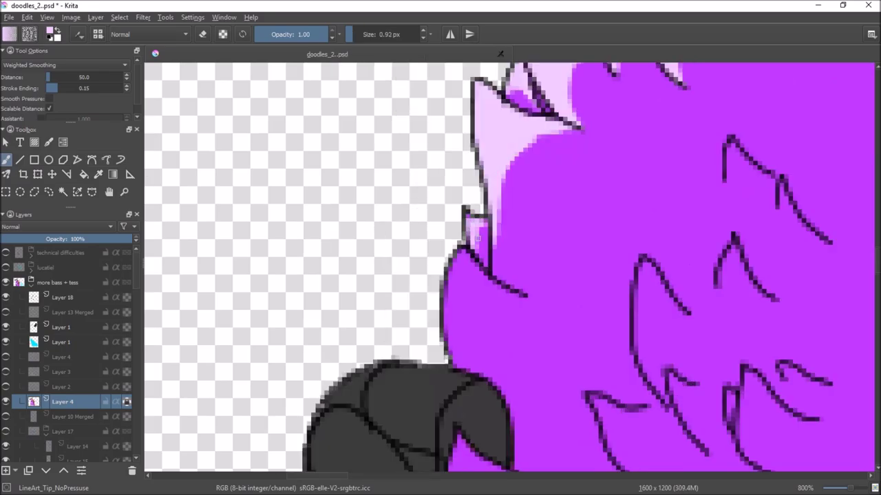
Paint pale pink highlights in the purple fur tufts around the dark gloved hand and on the body beside it.
{"action": "left_click_drag", "start_coordinate": [479, 280], "coordinate": [516, 294]}
{"action": "left_click_drag", "start_coordinate": [522, 296], "coordinate": [350, 145]}
{"action": "left_click_drag", "start_coordinate": [457, 114], "coordinate": [495, 162]}
{"action": "mouse_move", "coordinate": [413, 248]}
{"action": "left_mouse_down"}
{"action": "mouse_move", "coordinate": [482, 289]}
{"action": "mouse_move", "coordinate": [550, 365]}
{"action": "left_mouse_up"}
{"action": "left_click_drag", "start_coordinate": [485, 375], "coordinate": [523, 409]}
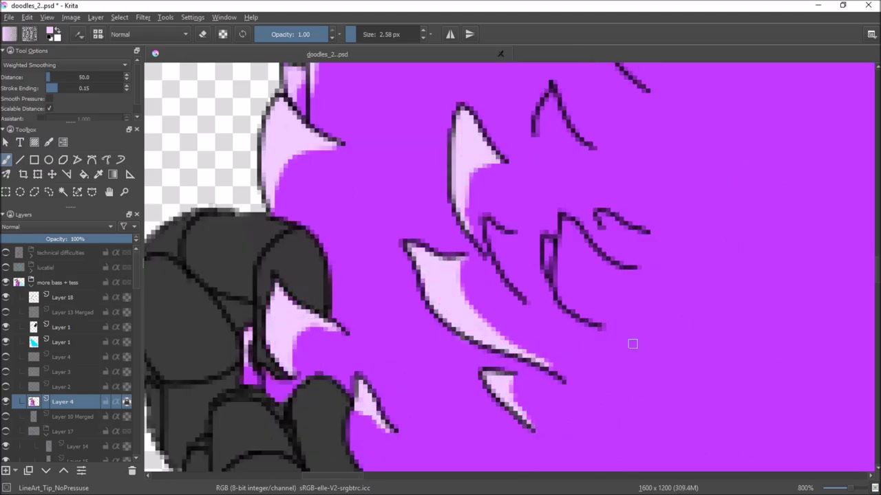
Paint pale pink highlights in the remaining left-side body tufts and the tufts beneath the lilac fur and dark collar.
{"action": "left_click_drag", "start_coordinate": [481, 206], "coordinate": [350, 344]}
{"action": "left_click_drag", "start_coordinate": [358, 244], "coordinate": [393, 309]}
{"action": "left_click_drag", "start_coordinate": [420, 248], "coordinate": [492, 340]}
{"action": "left_click_drag", "start_coordinate": [406, 113], "coordinate": [441, 162]}
{"action": "left_click_drag", "start_coordinate": [468, 230], "coordinate": [509, 255]}
{"action": "left_click_drag", "start_coordinate": [440, 207], "coordinate": [385, 289]}
{"action": "left_click_drag", "start_coordinate": [371, 182], "coordinate": [396, 216]}
{"action": "mouse_move", "coordinate": [413, 172]}
{"action": "left_mouse_down"}
{"action": "mouse_move", "coordinate": [521, 283]}
{"action": "mouse_move", "coordinate": [496, 316]}
{"action": "left_mouse_up"}
{"action": "mouse_move", "coordinate": [434, 206]}
{"action": "left_mouse_down"}
{"action": "mouse_move", "coordinate": [447, 323]}
{"action": "mouse_move", "coordinate": [536, 316]}
{"action": "left_mouse_up"}
{"action": "mouse_move", "coordinate": [481, 234]}
{"action": "left_mouse_down"}
{"action": "mouse_move", "coordinate": [591, 234]}
{"action": "mouse_move", "coordinate": [654, 144]}
{"action": "left_mouse_up"}
{"action": "mouse_move", "coordinate": [482, 206]}
{"action": "left_mouse_down"}
{"action": "mouse_move", "coordinate": [227, 310]}
{"action": "mouse_move", "coordinate": [571, 296]}
{"action": "left_mouse_up"}
{"action": "left_click_drag", "start_coordinate": [550, 186], "coordinate": [661, 248]}
{"action": "left_click_drag", "start_coordinate": [550, 344], "coordinate": [412, 145]}
{"action": "left_click_drag", "start_coordinate": [440, 158], "coordinate": [551, 234]}
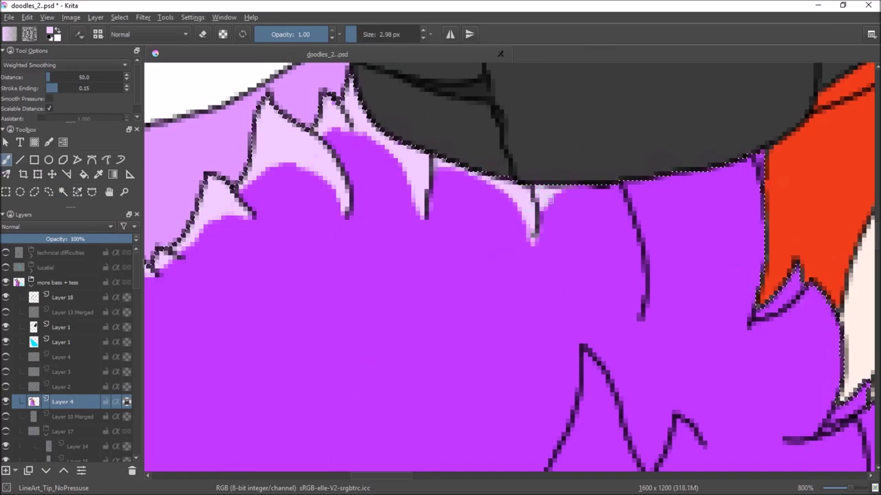
Paint pale pink highlights in the purple tufts under the collar's right end and on the chest below the red area.
{"action": "left_click_drag", "start_coordinate": [544, 185], "coordinate": [640, 324]}
{"action": "left_click_drag", "start_coordinate": [571, 179], "coordinate": [695, 241]}
{"action": "left_click_drag", "start_coordinate": [667, 172], "coordinate": [757, 282]}
{"action": "left_click_drag", "start_coordinate": [660, 317], "coordinate": [478, 159]}
{"action": "left_click_drag", "start_coordinate": [571, 96], "coordinate": [661, 213]}
{"action": "left_click_drag", "start_coordinate": [599, 121], "coordinate": [654, 261]}
{"action": "left_click_drag", "start_coordinate": [612, 192], "coordinate": [722, 344]}
{"action": "left_click_drag", "start_coordinate": [681, 220], "coordinate": [747, 379]}
{"action": "mouse_move", "coordinate": [481, 275]}
{"action": "left_mouse_down"}
{"action": "mouse_move", "coordinate": [481, 137]}
{"action": "mouse_move", "coordinate": [458, 225]}
{"action": "left_mouse_up"}
{"action": "mouse_move", "coordinate": [385, 144]}
{"action": "left_mouse_down"}
{"action": "mouse_move", "coordinate": [341, 258]}
{"action": "mouse_move", "coordinate": [447, 330]}
{"action": "left_mouse_up"}
{"action": "left_click_drag", "start_coordinate": [509, 330], "coordinate": [550, 289]}
{"action": "mouse_move", "coordinate": [619, 358]}
{"action": "left_mouse_down"}
{"action": "mouse_move", "coordinate": [450, 186]}
{"action": "mouse_move", "coordinate": [540, 193]}
{"action": "left_mouse_up"}
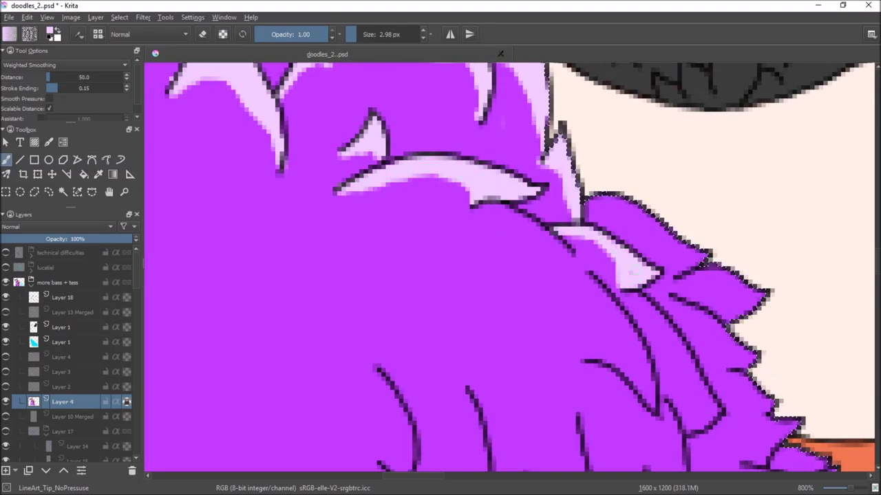
Paint pale pink highlights in the overlapping tufts along the purple body's right edge, beside the cream and orange areas.
{"action": "left_click_drag", "start_coordinate": [633, 272], "coordinate": [687, 207]}
{"action": "left_click_drag", "start_coordinate": [688, 289], "coordinate": [581, 114]}
{"action": "left_click_drag", "start_coordinate": [482, 110], "coordinate": [530, 227]}
{"action": "left_click_drag", "start_coordinate": [578, 96], "coordinate": [585, 248]}
{"action": "mouse_move", "coordinate": [612, 117]}
{"action": "left_mouse_down"}
{"action": "mouse_move", "coordinate": [633, 211]}
{"action": "mouse_move", "coordinate": [715, 302]}
{"action": "mouse_move", "coordinate": [578, 447]}
{"action": "left_mouse_up"}
{"action": "mouse_move", "coordinate": [606, 426]}
{"action": "left_mouse_down"}
{"action": "mouse_move", "coordinate": [557, 227]}
{"action": "mouse_move", "coordinate": [771, 254]}
{"action": "left_mouse_up"}
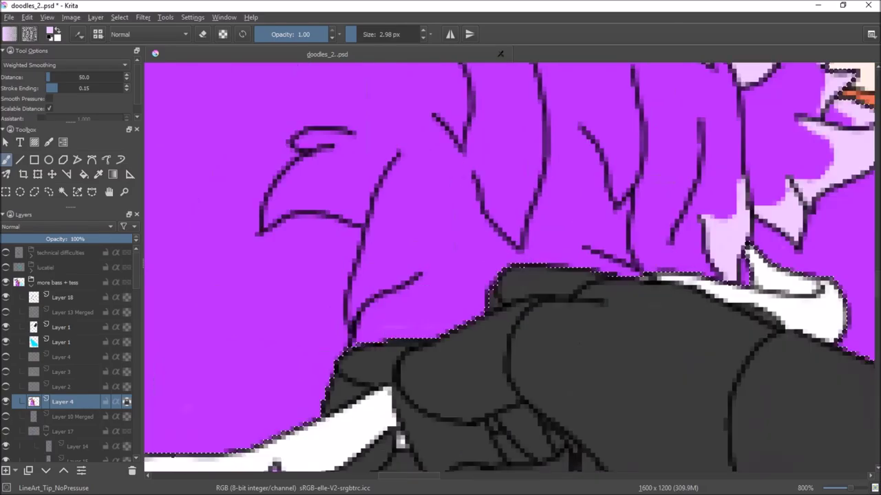
Paint pale pink highlights in the long purple tufts above the dark gloved arm.
{"action": "left_click_drag", "start_coordinate": [275, 412], "coordinate": [316, 475]}
{"action": "left_click_drag", "start_coordinate": [743, 179], "coordinate": [716, 289]}
{"action": "left_click_drag", "start_coordinate": [681, 131], "coordinate": [640, 255]}
{"action": "left_click_drag", "start_coordinate": [585, 103], "coordinate": [550, 303]}
{"action": "left_click_drag", "start_coordinate": [505, 82], "coordinate": [482, 199]}
{"action": "mouse_move", "coordinate": [414, 314]}
{"action": "left_mouse_down"}
{"action": "mouse_move", "coordinate": [586, 280]}
{"action": "mouse_move", "coordinate": [577, 344]}
{"action": "left_mouse_up"}
{"action": "left_click_drag", "start_coordinate": [481, 255], "coordinate": [571, 206]}
{"action": "left_click_drag", "start_coordinate": [530, 159], "coordinate": [569, 176]}
{"action": "mouse_move", "coordinate": [413, 385]}
{"action": "left_mouse_down"}
{"action": "mouse_move", "coordinate": [613, 307]}
{"action": "mouse_move", "coordinate": [591, 327]}
{"action": "left_mouse_up"}
{"action": "left_click_drag", "start_coordinate": [489, 262], "coordinate": [550, 320]}
{"action": "left_click_drag", "start_coordinate": [447, 279], "coordinate": [499, 337]}
Select the purple body area and blend the upper and left-edge tuft highlights on Layer 4 with the MySmudge brush.
{"action": "scroll", "coordinate": [509, 268], "scroll_direction": "down", "scroll_amount": 3}
{"action": "scroll", "coordinate": [509, 268], "scroll_direction": "up", "scroll_amount": 2}
{"action": "left_click", "coordinate": [63, 192]}
{"action": "left_click", "coordinate": [62, 297]}
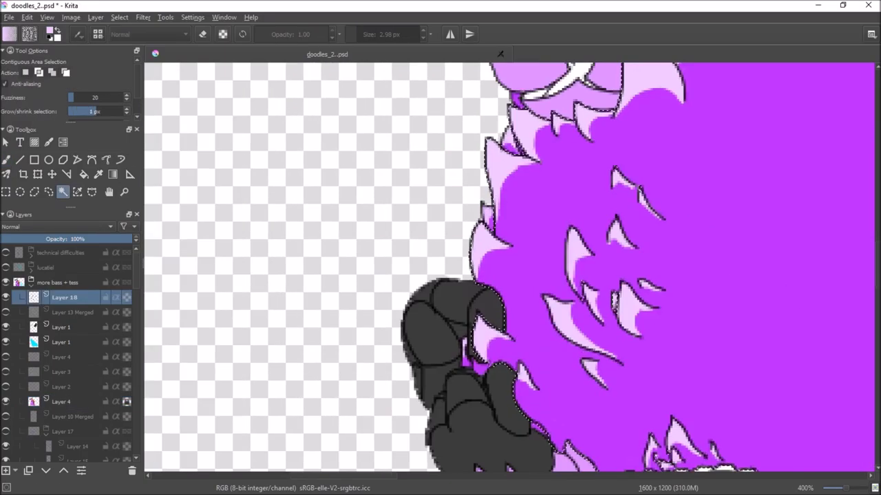
{"action": "key", "text": "b"}
{"action": "scroll", "coordinate": [580, 213], "scroll_direction": "up", "scroll_amount": 2}
{"action": "left_click_drag", "start_coordinate": [551, 206], "coordinate": [500, 315]}
{"action": "mouse_move", "coordinate": [523, 241]}
{"action": "left_mouse_down"}
{"action": "mouse_move", "coordinate": [610, 230]}
{"action": "mouse_move", "coordinate": [511, 269]}
{"action": "mouse_move", "coordinate": [472, 393]}
{"action": "mouse_move", "coordinate": [501, 417]}
{"action": "mouse_move", "coordinate": [499, 444]}
{"action": "left_mouse_up"}
{"action": "mouse_move", "coordinate": [566, 162]}
{"action": "left_mouse_down"}
{"action": "mouse_move", "coordinate": [560, 147]}
{"action": "mouse_move", "coordinate": [639, 133]}
{"action": "mouse_move", "coordinate": [688, 96]}
{"action": "mouse_move", "coordinate": [583, 196]}
{"action": "mouse_move", "coordinate": [543, 220]}
{"action": "mouse_move", "coordinate": [530, 206]}
{"action": "mouse_move", "coordinate": [571, 240]}
{"action": "mouse_move", "coordinate": [635, 103]}
{"action": "mouse_move", "coordinate": [449, 255]}
{"action": "mouse_move", "coordinate": [518, 216]}
{"action": "mouse_move", "coordinate": [550, 180]}
{"action": "mouse_move", "coordinate": [627, 239]}
{"action": "mouse_move", "coordinate": [616, 186]}
{"action": "left_mouse_up"}
{"action": "mouse_move", "coordinate": [571, 148]}
{"action": "left_mouse_down"}
{"action": "mouse_move", "coordinate": [615, 117]}
{"action": "mouse_move", "coordinate": [668, 147]}
{"action": "mouse_move", "coordinate": [674, 177]}
{"action": "mouse_move", "coordinate": [735, 173]}
{"action": "mouse_move", "coordinate": [812, 236]}
{"action": "mouse_move", "coordinate": [737, 181]}
{"action": "mouse_move", "coordinate": [428, 205]}
{"action": "left_mouse_up"}
{"action": "mouse_move", "coordinate": [513, 213]}
{"action": "left_mouse_down"}
{"action": "mouse_move", "coordinate": [550, 233]}
{"action": "mouse_move", "coordinate": [598, 323]}
{"action": "mouse_move", "coordinate": [515, 243]}
{"action": "mouse_move", "coordinate": [582, 346]}
{"action": "mouse_move", "coordinate": [668, 210]}
{"action": "mouse_move", "coordinate": [691, 268]}
{"action": "mouse_move", "coordinate": [681, 289]}
{"action": "mouse_move", "coordinate": [711, 366]}
{"action": "mouse_move", "coordinate": [646, 248]}
{"action": "mouse_move", "coordinate": [678, 288]}
{"action": "mouse_move", "coordinate": [661, 248]}
{"action": "mouse_move", "coordinate": [784, 372]}
{"action": "mouse_move", "coordinate": [771, 413]}
{"action": "mouse_move", "coordinate": [750, 385]}
{"action": "mouse_move", "coordinate": [826, 427]}
{"action": "mouse_move", "coordinate": [383, 219]}
{"action": "mouse_move", "coordinate": [340, 240]}
{"action": "mouse_move", "coordinate": [509, 291]}
{"action": "left_mouse_up"}
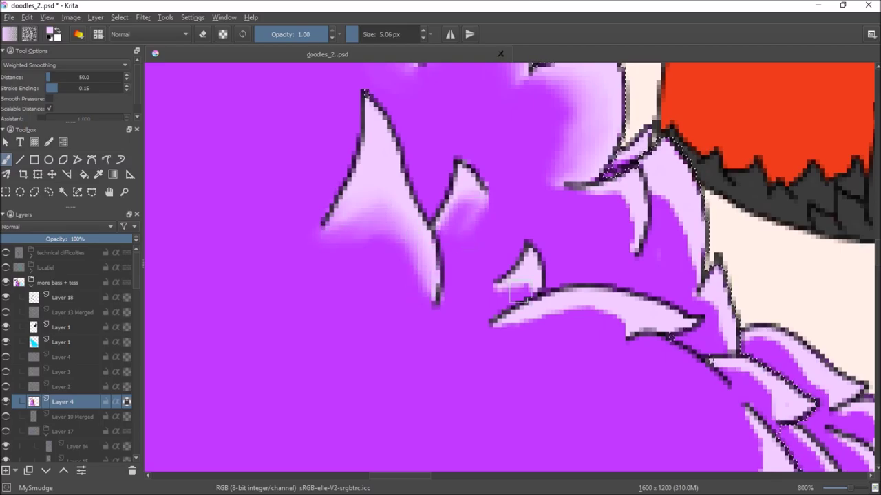
Blend the highlights of the right chest tufts beside the cream area into the purple with a 3.93 px smudge brush.
{"action": "mouse_move", "coordinate": [664, 207]}
{"action": "left_mouse_down"}
{"action": "mouse_move", "coordinate": [681, 275]}
{"action": "mouse_move", "coordinate": [667, 220]}
{"action": "mouse_move", "coordinate": [712, 302]}
{"action": "left_mouse_up"}
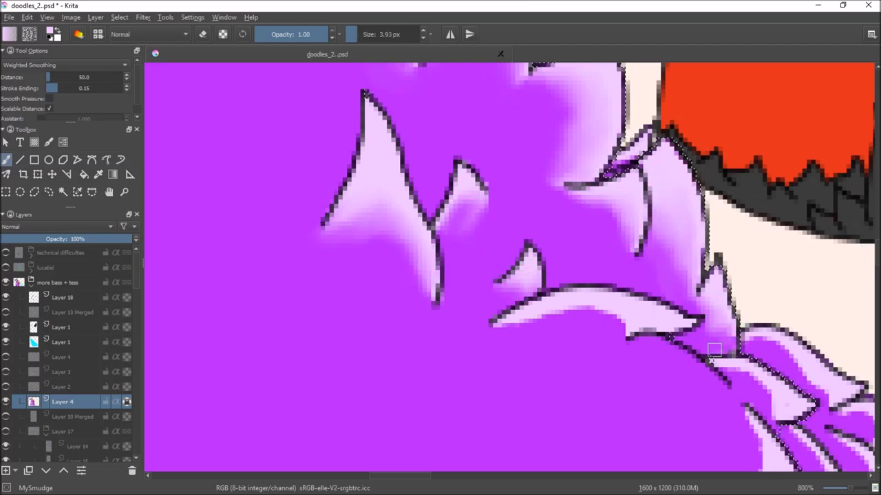
{"action": "left_click_drag", "start_coordinate": [563, 317], "coordinate": [627, 311]}
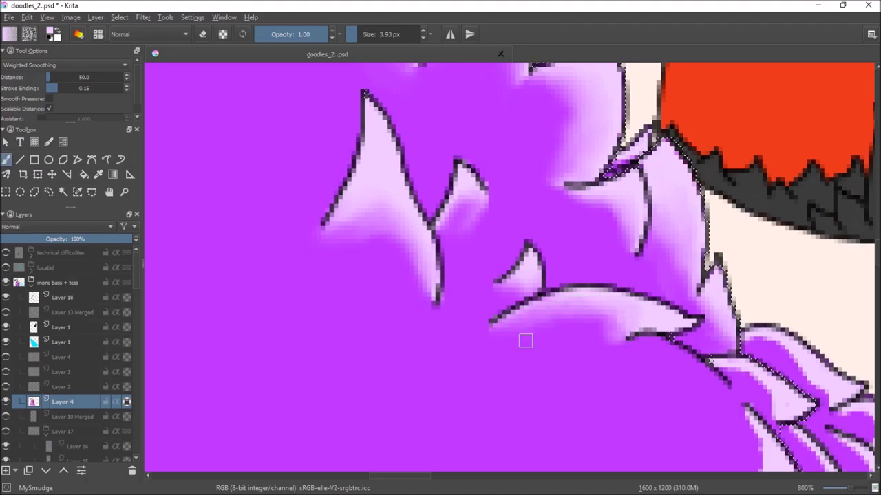
{"action": "left_click_drag", "start_coordinate": [711, 362], "coordinate": [463, 230]}
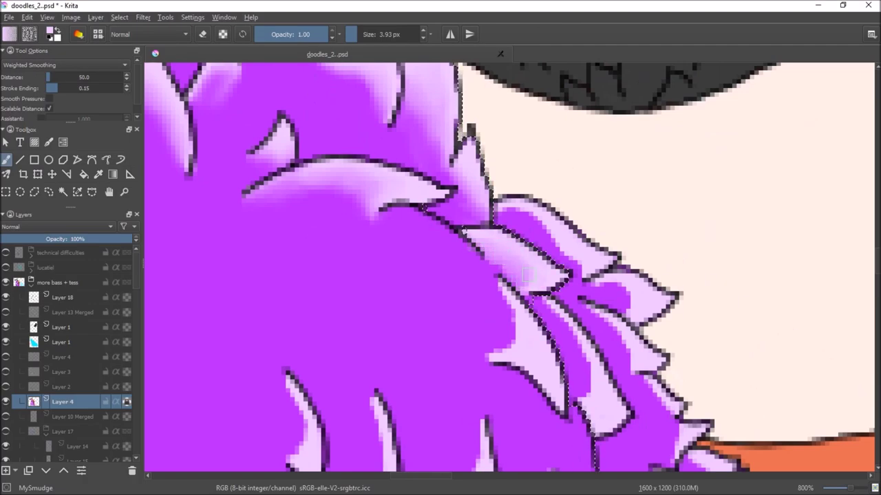
{"action": "left_click_drag", "start_coordinate": [501, 344], "coordinate": [513, 316]}
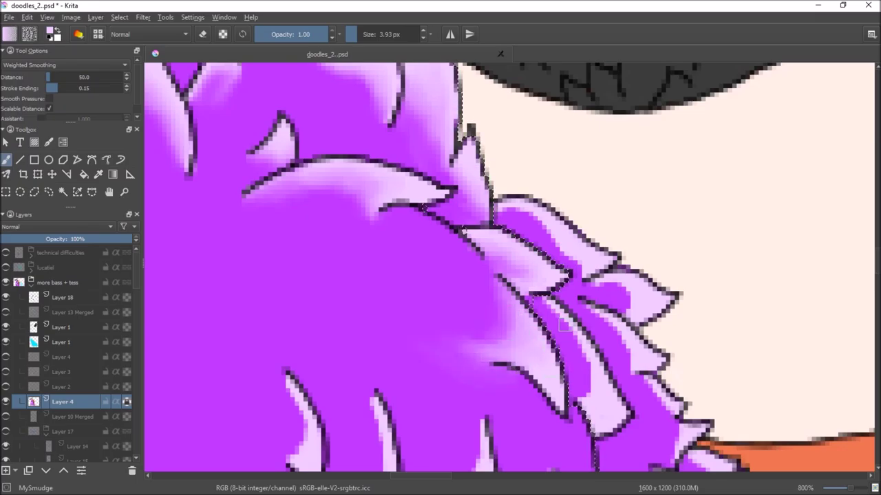
Smudge the highlights of the long tufts above the dark gloved arm softly into the purple fur.
{"action": "scroll", "coordinate": [563, 325], "scroll_direction": "down", "scroll_amount": 5}
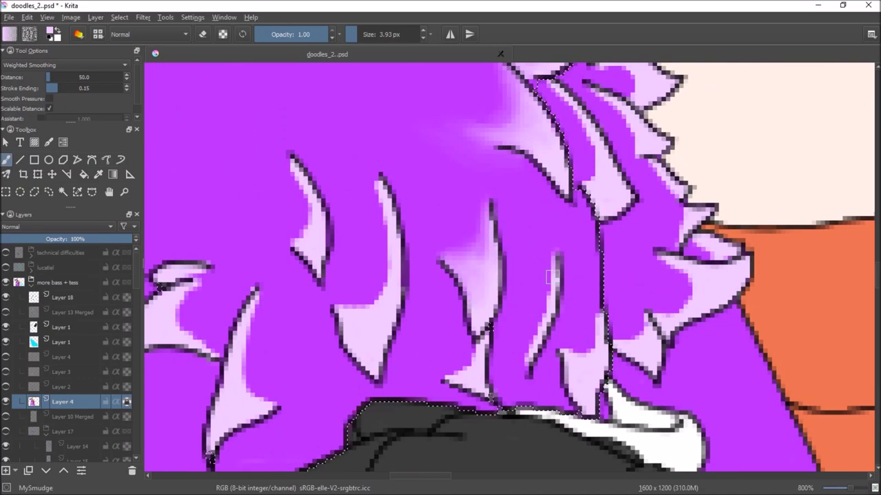
{"action": "left_click_drag", "start_coordinate": [580, 286], "coordinate": [576, 360]}
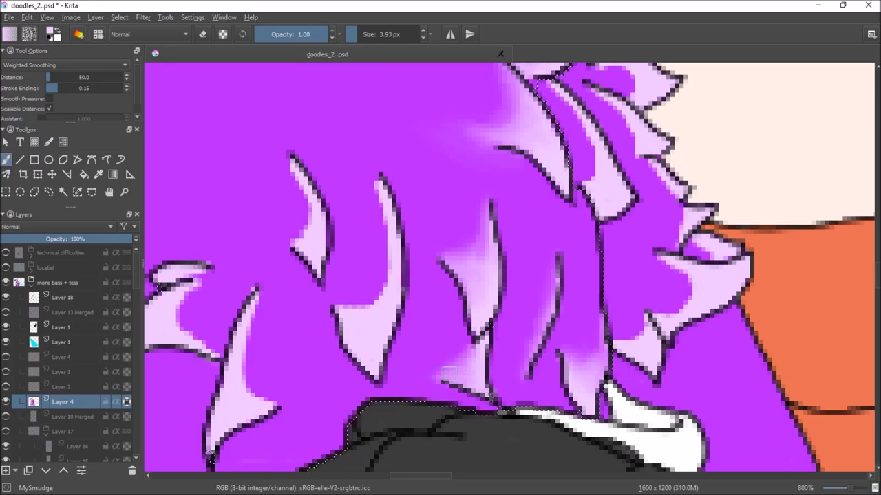
{"action": "left_click_drag", "start_coordinate": [389, 185], "coordinate": [358, 330]}
{"action": "left_click_drag", "start_coordinate": [395, 234], "coordinate": [365, 317]}
{"action": "mouse_move", "coordinate": [292, 161]}
{"action": "left_mouse_down"}
{"action": "mouse_move", "coordinate": [305, 234]}
{"action": "mouse_move", "coordinate": [598, 149]}
{"action": "left_mouse_up"}
{"action": "left_click_drag", "start_coordinate": [430, 207], "coordinate": [483, 189]}
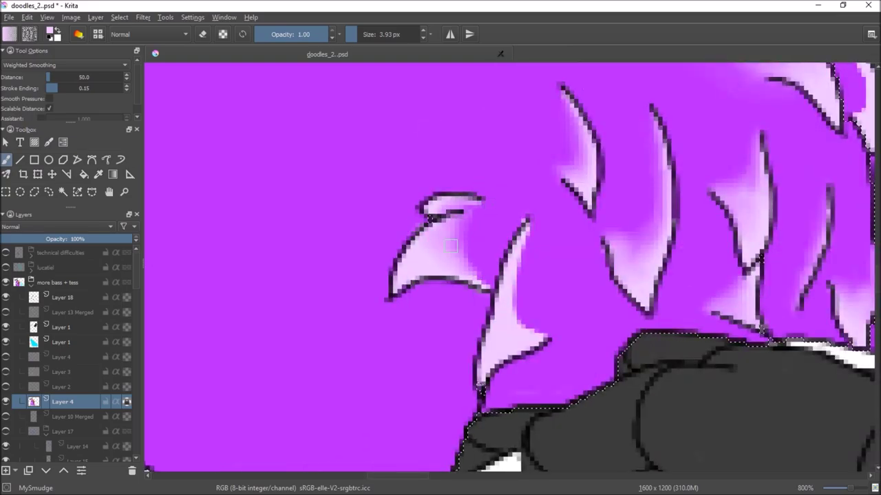
{"action": "mouse_move", "coordinate": [520, 210]}
{"action": "left_mouse_down"}
{"action": "mouse_move", "coordinate": [531, 334]}
{"action": "mouse_move", "coordinate": [516, 319]}
{"action": "left_mouse_up"}
{"action": "left_click_drag", "start_coordinate": [516, 278], "coordinate": [439, 349]}
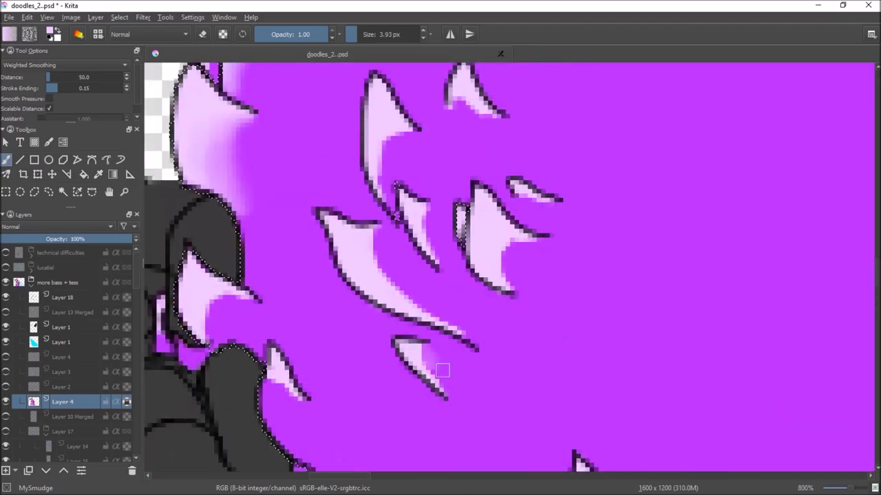
Smudge the highlights of the tufts beside the raised gloved hand and on the body's left side.
{"action": "mouse_move", "coordinate": [375, 230]}
{"action": "left_mouse_down"}
{"action": "mouse_move", "coordinate": [420, 306]}
{"action": "mouse_move", "coordinate": [432, 308]}
{"action": "left_mouse_up"}
{"action": "left_click_drag", "start_coordinate": [274, 379], "coordinate": [299, 399]}
{"action": "mouse_move", "coordinate": [237, 292]}
{"action": "left_mouse_down"}
{"action": "mouse_move", "coordinate": [205, 303]}
{"action": "mouse_move", "coordinate": [199, 272]}
{"action": "left_mouse_up"}
{"action": "mouse_move", "coordinate": [526, 242]}
{"action": "left_mouse_down"}
{"action": "mouse_move", "coordinate": [502, 278]}
{"action": "mouse_move", "coordinate": [519, 251]}
{"action": "mouse_move", "coordinate": [542, 246]}
{"action": "left_mouse_up"}
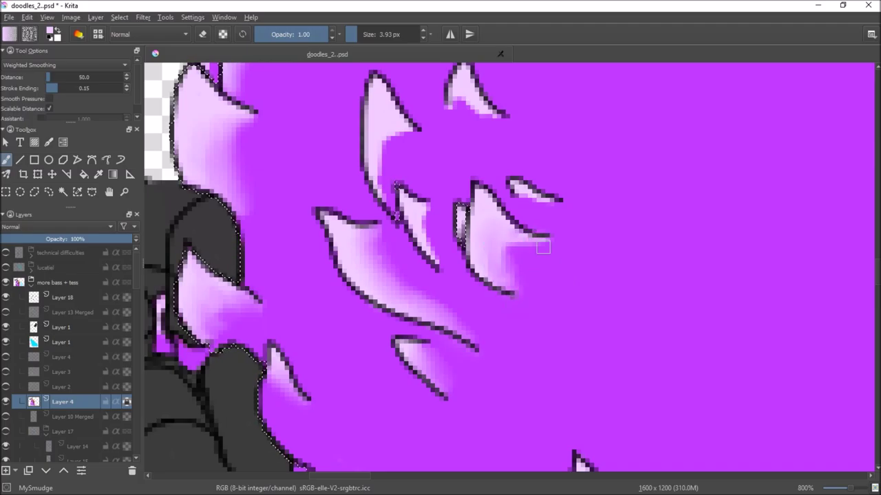
{"action": "left_click_drag", "start_coordinate": [383, 163], "coordinate": [389, 131]}
Reduce the smudge brush to 1.84 px and blend the highlight in the small gap between the gloved fingers.
{"action": "scroll", "coordinate": [385, 152], "scroll_direction": "down", "scroll_amount": 3}
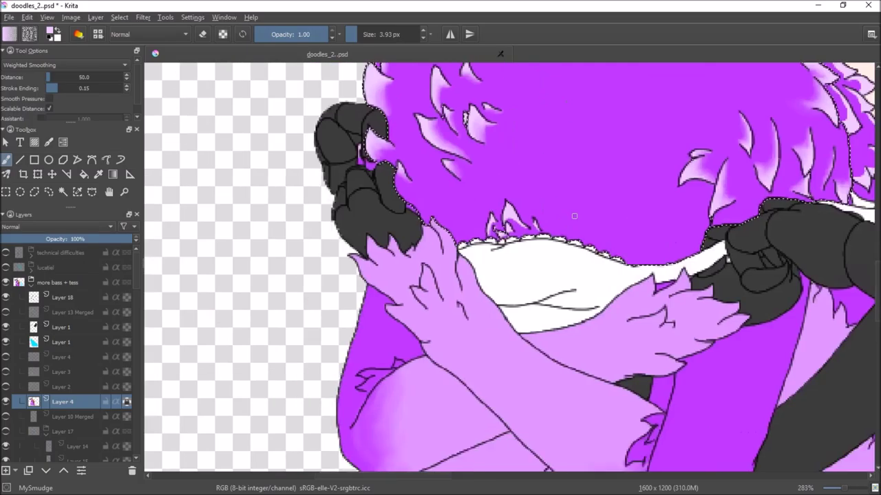
{"action": "scroll", "coordinate": [417, 246], "scroll_direction": "up", "scroll_amount": 4}
{"action": "scroll", "coordinate": [487, 202], "scroll_direction": "down", "scroll_amount": 3}
{"action": "scroll", "coordinate": [487, 202], "scroll_direction": "up", "scroll_amount": 3}
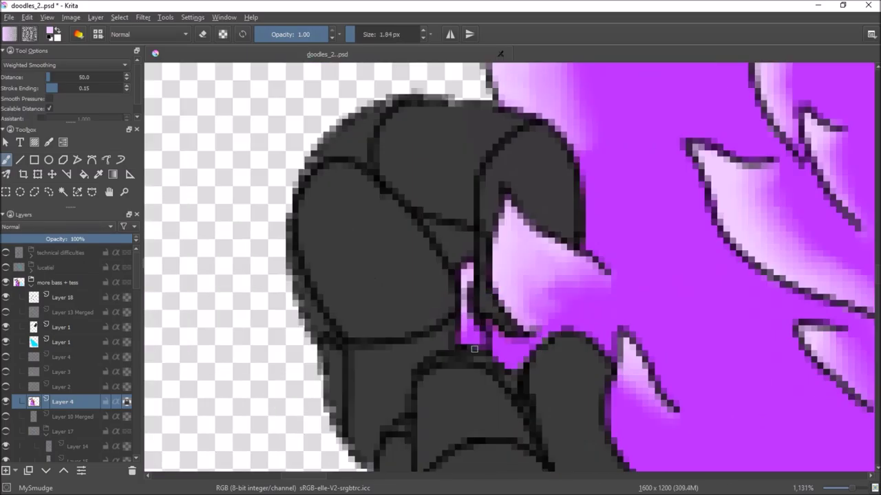
{"action": "key", "text": "bracketleft"}
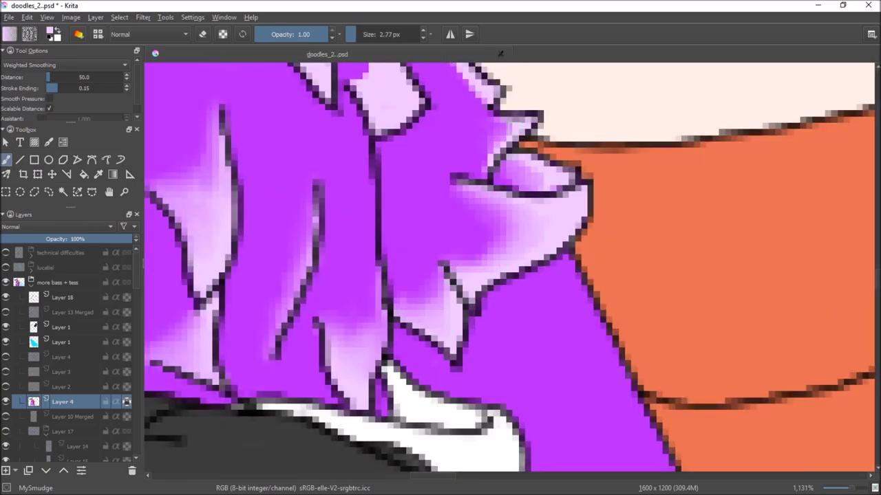
Smudge the highlights of the overlapping tufts along the body's right edge with a 2.77 px brush.
{"action": "left_click_drag", "start_coordinate": [488, 126], "coordinate": [555, 258]}
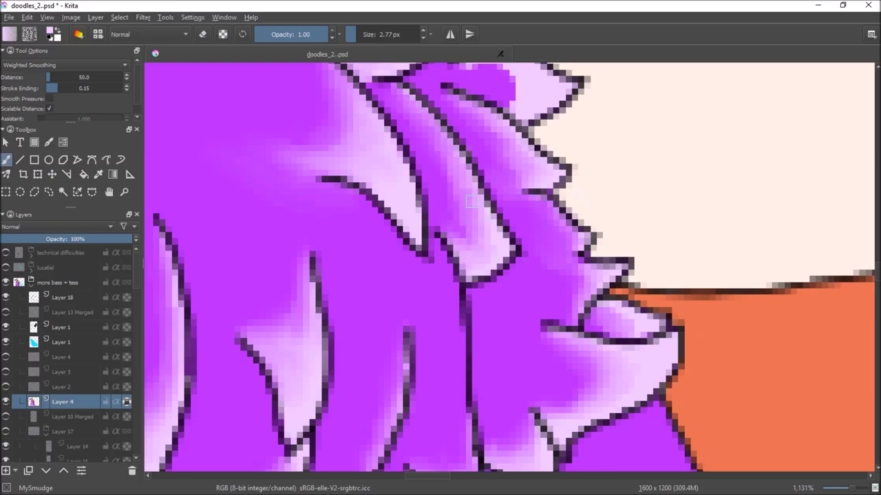
{"action": "left_click_drag", "start_coordinate": [490, 237], "coordinate": [505, 446]}
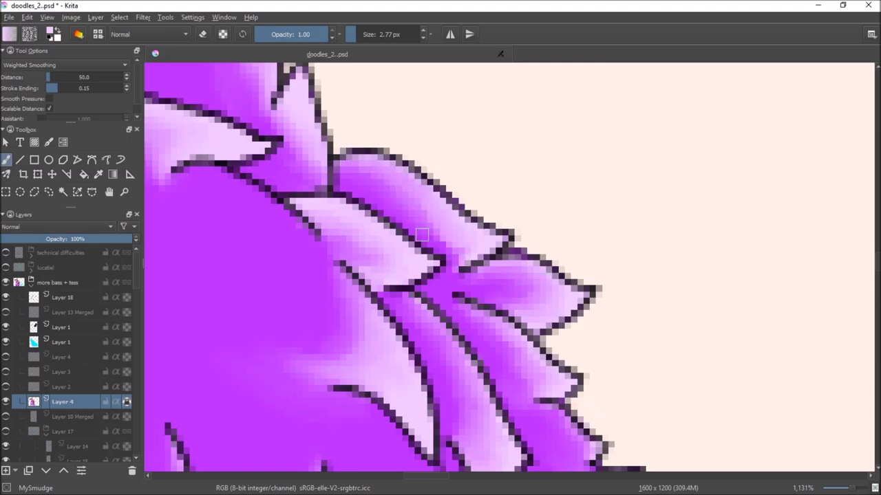
Select the lilac fur areas and paint pale pink highlights in the tufts of both crossed forearms.
{"action": "scroll", "coordinate": [474, 231], "scroll_direction": "down", "scroll_amount": 5}
{"action": "scroll", "coordinate": [454, 247], "scroll_direction": "up", "scroll_amount": 2}
{"action": "left_click_drag", "start_coordinate": [427, 255], "coordinate": [468, 254]}
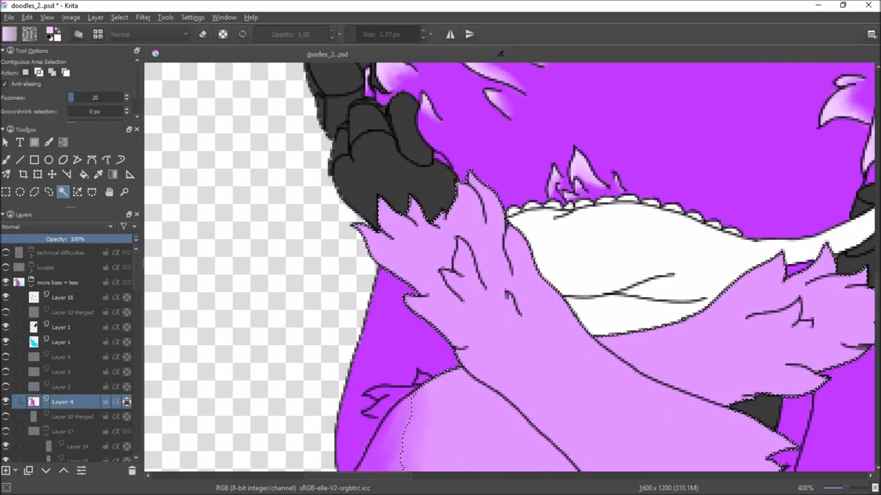
{"action": "scroll", "coordinate": [446, 266], "scroll_direction": "up", "scroll_amount": 4}
{"action": "key", "text": "slash"}
{"action": "mouse_move", "coordinate": [358, 275]}
{"action": "left_mouse_down"}
{"action": "mouse_move", "coordinate": [427, 385]}
{"action": "mouse_move", "coordinate": [482, 206]}
{"action": "mouse_move", "coordinate": [708, 239]}
{"action": "mouse_move", "coordinate": [770, 206]}
{"action": "left_mouse_up"}
{"action": "left_click_drag", "start_coordinate": [730, 172], "coordinate": [757, 234]}
{"action": "left_click_drag", "start_coordinate": [653, 309], "coordinate": [550, 138]}
{"action": "left_click_drag", "start_coordinate": [605, 206], "coordinate": [536, 330]}
{"action": "left_click_drag", "start_coordinate": [468, 323], "coordinate": [412, 399]}
{"action": "mouse_move", "coordinate": [624, 121]}
{"action": "left_mouse_down"}
{"action": "mouse_move", "coordinate": [521, 238]}
{"action": "mouse_move", "coordinate": [568, 89]}
{"action": "left_mouse_up"}
{"action": "mouse_move", "coordinate": [482, 289]}
{"action": "left_mouse_down"}
{"action": "mouse_move", "coordinate": [554, 93]}
{"action": "mouse_move", "coordinate": [647, 200]}
{"action": "mouse_move", "coordinate": [805, 289]}
{"action": "mouse_move", "coordinate": [674, 375]}
{"action": "left_mouse_up"}
{"action": "left_click_drag", "start_coordinate": [619, 310], "coordinate": [725, 193]}
{"action": "mouse_move", "coordinate": [757, 262]}
{"action": "left_mouse_down"}
{"action": "mouse_move", "coordinate": [585, 365]}
{"action": "mouse_move", "coordinate": [640, 344]}
{"action": "left_mouse_up"}
{"action": "left_click_drag", "start_coordinate": [577, 138], "coordinate": [454, 179]}
Switch to bright purple and paint shading under the jagged fur lines of the lilac fur near the canvas's lower edge.
{"action": "scroll", "coordinate": [507, 281], "scroll_direction": "down", "scroll_amount": 2}
{"action": "right_click", "coordinate": [507, 282]}
{"action": "left_click", "coordinate": [417, 274]}
{"action": "mouse_move", "coordinate": [413, 213]}
{"action": "left_mouse_down"}
{"action": "mouse_move", "coordinate": [424, 268]}
{"action": "mouse_move", "coordinate": [475, 372]}
{"action": "left_mouse_up"}
{"action": "mouse_move", "coordinate": [482, 378]}
{"action": "left_mouse_down"}
{"action": "mouse_move", "coordinate": [413, 227]}
{"action": "mouse_move", "coordinate": [523, 262]}
{"action": "left_mouse_up"}
{"action": "left_click_drag", "start_coordinate": [591, 241], "coordinate": [661, 269]}
{"action": "mouse_move", "coordinate": [482, 207]}
{"action": "left_mouse_down"}
{"action": "mouse_move", "coordinate": [616, 230]}
{"action": "mouse_move", "coordinate": [627, 296]}
{"action": "left_mouse_up"}
{"action": "left_click_drag", "start_coordinate": [481, 179], "coordinate": [550, 316]}
{"action": "left_click_drag", "start_coordinate": [602, 203], "coordinate": [612, 320]}
{"action": "left_click_drag", "start_coordinate": [633, 275], "coordinate": [678, 285]}
{"action": "scroll", "coordinate": [678, 286], "scroll_direction": "down", "scroll_amount": 2}
{"action": "left_click_drag", "start_coordinate": [482, 220], "coordinate": [551, 344]}
{"action": "left_click_drag", "start_coordinate": [564, 310], "coordinate": [736, 344]}
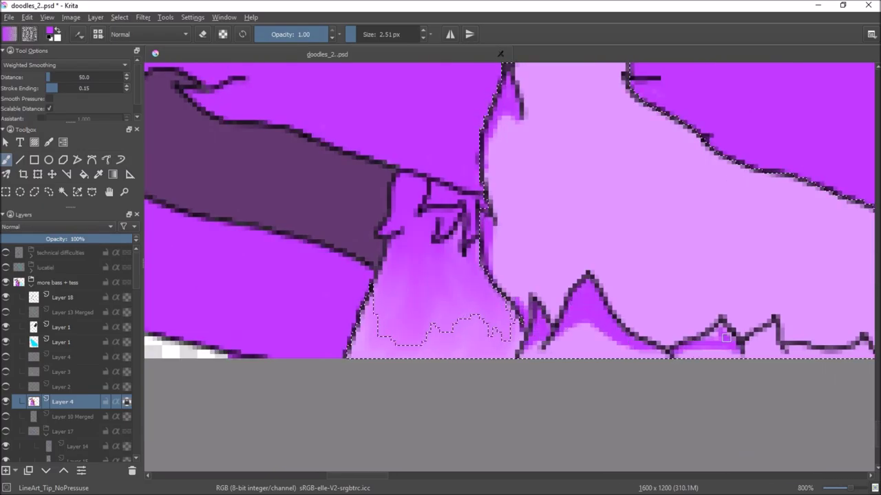
{"action": "left_click_drag", "start_coordinate": [413, 241], "coordinate": [523, 324]}
Blend the pale highlights of the lilac forearm tufts with the MySmudge brush at 3.50 px.
{"action": "scroll", "coordinate": [467, 237], "scroll_direction": "up", "scroll_amount": 2}
{"action": "key", "text": "slash"}
{"action": "left_click_drag", "start_coordinate": [410, 305], "coordinate": [483, 361]}
{"action": "mouse_move", "coordinate": [425, 211]}
{"action": "left_mouse_down"}
{"action": "mouse_move", "coordinate": [467, 237]}
{"action": "mouse_move", "coordinate": [599, 206]}
{"action": "mouse_move", "coordinate": [655, 229]}
{"action": "mouse_move", "coordinate": [613, 84]}
{"action": "mouse_move", "coordinate": [454, 268]}
{"action": "left_mouse_up"}
{"action": "left_click_drag", "start_coordinate": [523, 199], "coordinate": [543, 234]}
{"action": "left_click_drag", "start_coordinate": [461, 254], "coordinate": [543, 352]}
{"action": "mouse_move", "coordinate": [701, 190]}
{"action": "left_mouse_down"}
{"action": "mouse_move", "coordinate": [655, 143]}
{"action": "mouse_move", "coordinate": [186, 52]}
{"action": "left_mouse_up"}
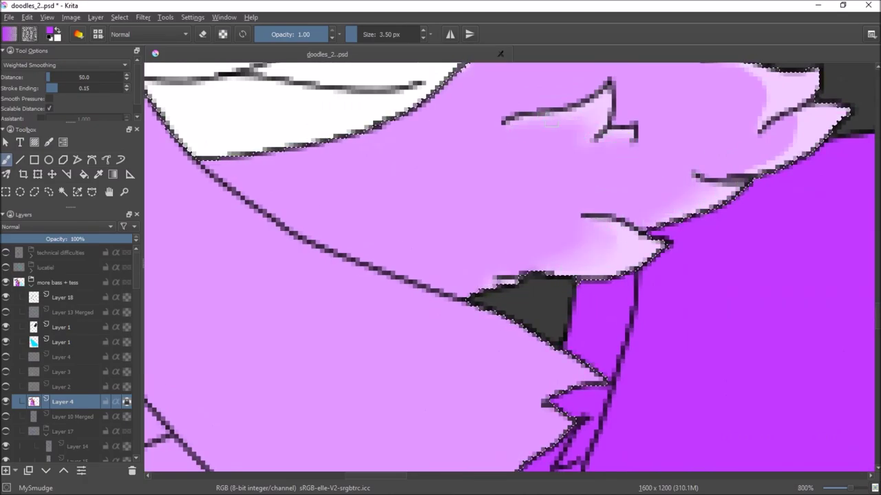
{"action": "left_click_drag", "start_coordinate": [707, 226], "coordinate": [470, 296]}
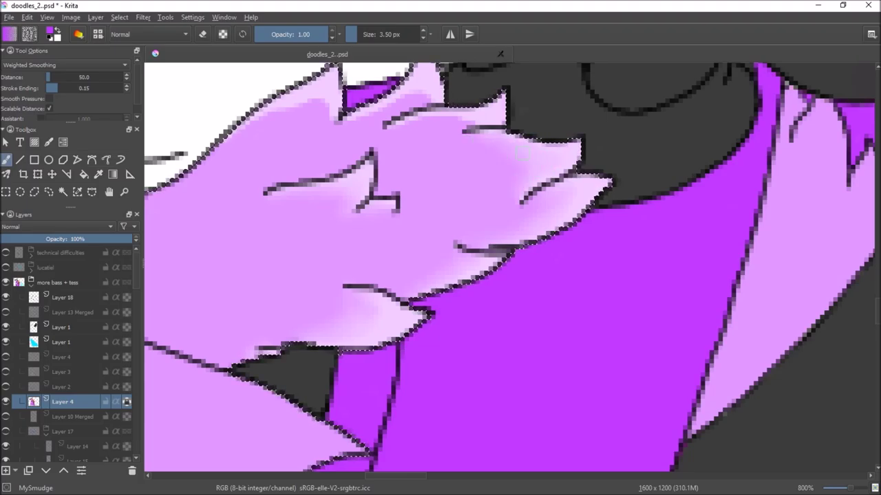
{"action": "left_click_drag", "start_coordinate": [505, 225], "coordinate": [642, 289]}
Smudge the purple shading along the edges and jagged tufts of the narrow lilac fur area into its base colour.
{"action": "scroll", "coordinate": [564, 162], "scroll_direction": "down", "scroll_amount": 2}
{"action": "mouse_move", "coordinate": [564, 163]}
{"action": "left_mouse_down"}
{"action": "mouse_move", "coordinate": [608, 303]}
{"action": "mouse_move", "coordinate": [599, 392]}
{"action": "mouse_move", "coordinate": [640, 440]}
{"action": "mouse_move", "coordinate": [468, 220]}
{"action": "left_mouse_up"}
{"action": "scroll", "coordinate": [608, 303], "scroll_direction": "up", "scroll_amount": 2}
{"action": "left_click_drag", "start_coordinate": [591, 275], "coordinate": [514, 294]}
{"action": "left_click_drag", "start_coordinate": [549, 386], "coordinate": [431, 188]}
{"action": "left_click_drag", "start_coordinate": [490, 287], "coordinate": [556, 139]}
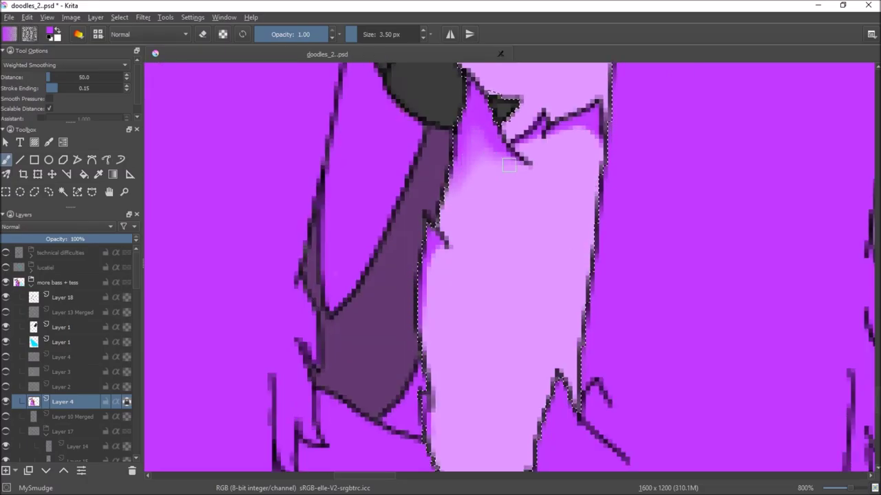
{"action": "left_click_drag", "start_coordinate": [582, 351], "coordinate": [543, 269]}
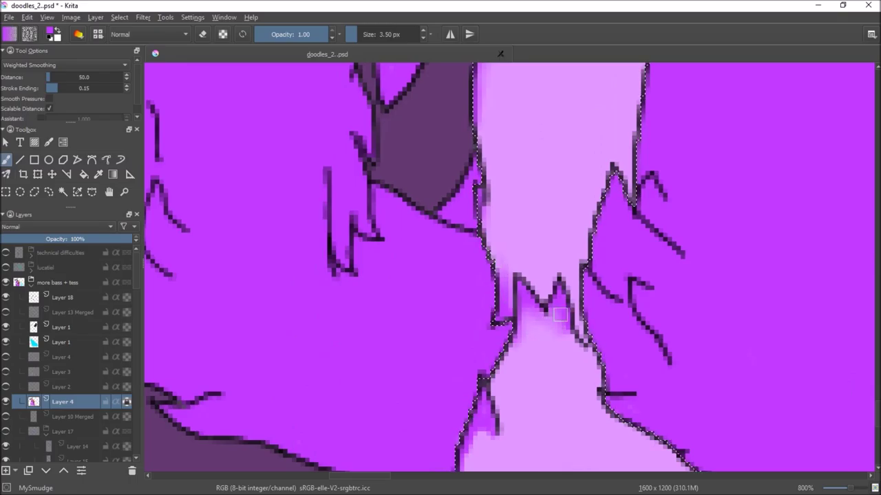
{"action": "left_click_drag", "start_coordinate": [426, 275], "coordinate": [523, 358]}
{"action": "mouse_move", "coordinate": [605, 341]}
{"action": "left_mouse_down"}
{"action": "mouse_move", "coordinate": [617, 198]}
{"action": "mouse_move", "coordinate": [440, 206]}
{"action": "mouse_move", "coordinate": [482, 385]}
{"action": "mouse_move", "coordinate": [509, 124]}
{"action": "mouse_move", "coordinate": [559, 187]}
{"action": "left_mouse_up"}
Return to the line-art brush and paint purple shading beneath the jagged fur line across the wide lilac area at 1.50 px.
{"action": "key", "text": "slash"}
{"action": "mouse_move", "coordinate": [630, 228]}
{"action": "left_mouse_down"}
{"action": "mouse_move", "coordinate": [236, 403]}
{"action": "mouse_move", "coordinate": [295, 167]}
{"action": "left_mouse_up"}
{"action": "mouse_move", "coordinate": [646, 187]}
{"action": "left_mouse_down"}
{"action": "mouse_move", "coordinate": [602, 210]}
{"action": "mouse_move", "coordinate": [555, 267]}
{"action": "left_mouse_up"}
{"action": "left_click_drag", "start_coordinate": [495, 264], "coordinate": [475, 330]}
{"action": "left_click_drag", "start_coordinate": [494, 295], "coordinate": [513, 264]}
{"action": "left_click_drag", "start_coordinate": [653, 251], "coordinate": [677, 330]}
{"action": "left_click_drag", "start_coordinate": [639, 206], "coordinate": [650, 247]}
{"action": "left_click_drag", "start_coordinate": [481, 309], "coordinate": [637, 186]}
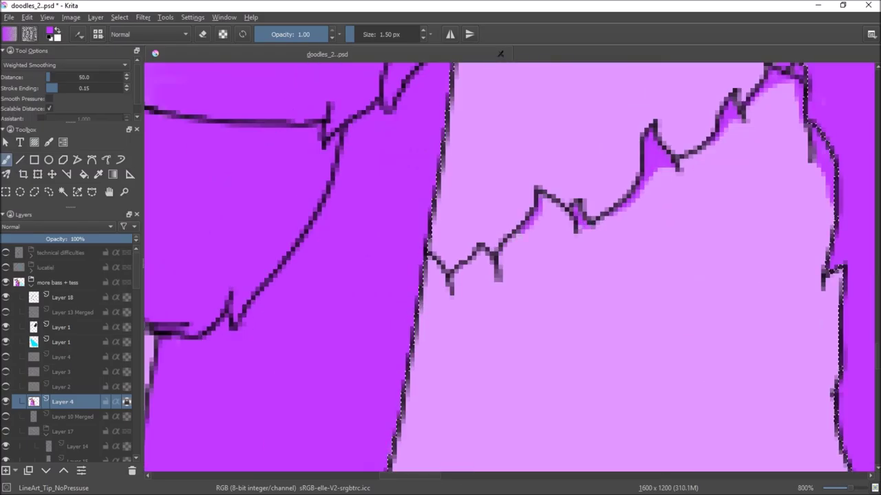
{"action": "left_click_drag", "start_coordinate": [503, 255], "coordinate": [564, 200]}
{"action": "left_click_drag", "start_coordinate": [454, 282], "coordinate": [498, 244]}
Continue the purple shading beneath the jagged fur tufts and along the right edge of the wide lilac area.
{"action": "left_click_drag", "start_coordinate": [827, 394], "coordinate": [593, 318]}
{"action": "left_click_drag", "start_coordinate": [550, 206], "coordinate": [467, 344]}
{"action": "left_click_drag", "start_coordinate": [516, 254], "coordinate": [478, 344]}
{"action": "mouse_move", "coordinate": [482, 309]}
{"action": "left_mouse_down"}
{"action": "mouse_move", "coordinate": [523, 206]}
{"action": "mouse_move", "coordinate": [609, 306]}
{"action": "left_mouse_up"}
{"action": "left_click_drag", "start_coordinate": [584, 276], "coordinate": [481, 206]}
{"action": "left_click_drag", "start_coordinate": [663, 220], "coordinate": [609, 296]}
{"action": "mouse_move", "coordinate": [619, 275]}
{"action": "left_mouse_down"}
{"action": "mouse_move", "coordinate": [688, 227]}
{"action": "mouse_move", "coordinate": [661, 207]}
{"action": "left_mouse_up"}
{"action": "mouse_move", "coordinate": [664, 309]}
{"action": "left_mouse_down"}
{"action": "mouse_move", "coordinate": [619, 375]}
{"action": "mouse_move", "coordinate": [578, 399]}
{"action": "mouse_move", "coordinate": [482, 206]}
{"action": "left_mouse_up"}
{"action": "left_click_drag", "start_coordinate": [609, 224], "coordinate": [564, 254]}
Paint thicker purple shading at 2.57 px under the next jagged fur line down the wide lilac area.
{"action": "scroll", "coordinate": [399, 272], "scroll_direction": "up", "scroll_amount": 1}
{"action": "mouse_move", "coordinate": [512, 227]}
{"action": "left_mouse_down"}
{"action": "mouse_move", "coordinate": [440, 265]}
{"action": "mouse_move", "coordinate": [581, 212]}
{"action": "left_mouse_up"}
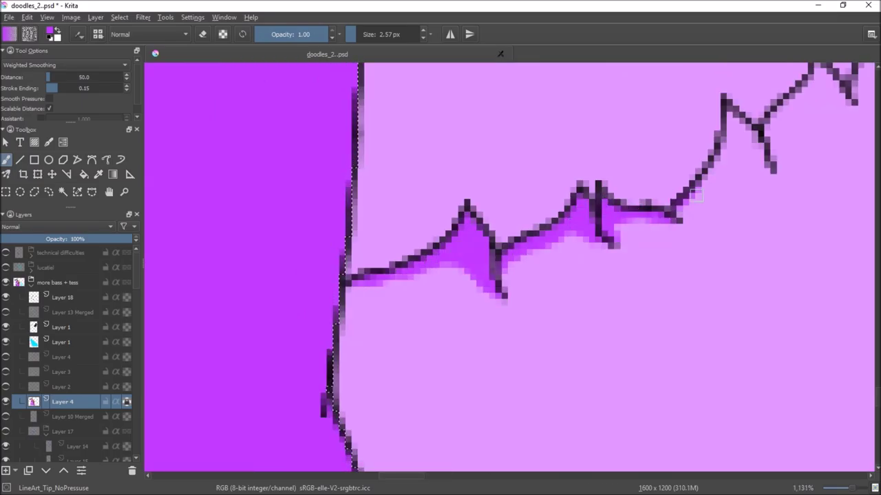
{"action": "left_click_drag", "start_coordinate": [695, 196], "coordinate": [764, 111]}
{"action": "left_click_drag", "start_coordinate": [556, 241], "coordinate": [483, 286]}
Switch to the MySmudge brush at 3.51 px and blend the purple shading under the wide lilac area's upper fur lines.
{"action": "right_click", "coordinate": [584, 266]}
{"action": "left_click", "coordinate": [493, 197]}
{"action": "left_click_drag", "start_coordinate": [474, 172], "coordinate": [592, 303]}
{"action": "scroll", "coordinate": [585, 295], "scroll_direction": "down", "scroll_amount": 1}
{"action": "scroll", "coordinate": [585, 295], "scroll_direction": "up", "scroll_amount": 1}
{"action": "left_click_drag", "start_coordinate": [523, 137], "coordinate": [564, 268]}
{"action": "left_click_drag", "start_coordinate": [550, 234], "coordinate": [551, 371]}
{"action": "scroll", "coordinate": [603, 251], "scroll_direction": "up", "scroll_amount": 1}
Smudge the purple shading beneath the lower jagged fur line, working tuft by tuft across the wide lilac area.
{"action": "mouse_move", "coordinate": [603, 251]}
{"action": "left_mouse_down"}
{"action": "mouse_move", "coordinate": [619, 199]}
{"action": "mouse_move", "coordinate": [688, 124]}
{"action": "mouse_move", "coordinate": [722, 207]}
{"action": "left_mouse_up"}
{"action": "mouse_move", "coordinate": [756, 248]}
{"action": "left_mouse_down"}
{"action": "mouse_move", "coordinate": [768, 337]}
{"action": "mouse_move", "coordinate": [275, 344]}
{"action": "left_mouse_up"}
{"action": "left_click_drag", "start_coordinate": [619, 207], "coordinate": [736, 226]}
{"action": "left_click_drag", "start_coordinate": [523, 227], "coordinate": [736, 227]}
{"action": "mouse_move", "coordinate": [585, 247]}
{"action": "left_mouse_down"}
{"action": "mouse_move", "coordinate": [662, 219]}
{"action": "mouse_move", "coordinate": [827, 109]}
{"action": "left_mouse_up"}
{"action": "scroll", "coordinate": [793, 198], "scroll_direction": "down", "scroll_amount": 2}
{"action": "left_click_drag", "start_coordinate": [523, 201], "coordinate": [596, 194]}
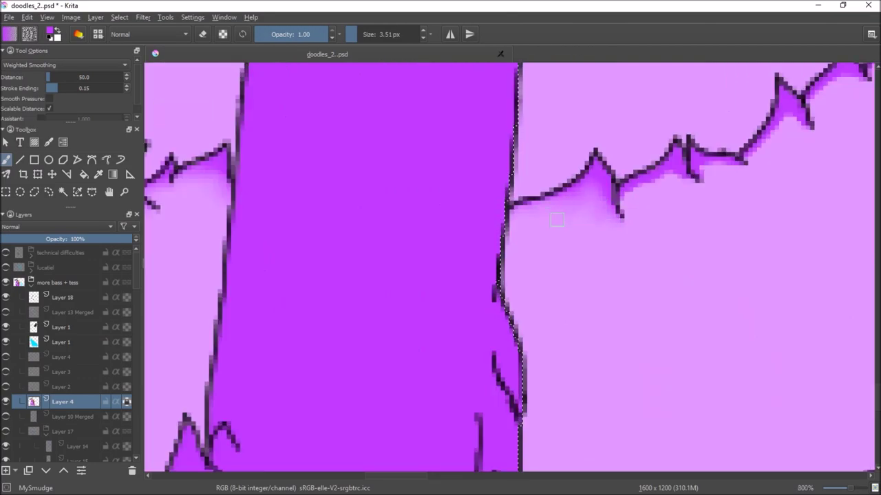
{"action": "left_click_drag", "start_coordinate": [715, 179], "coordinate": [531, 246]}
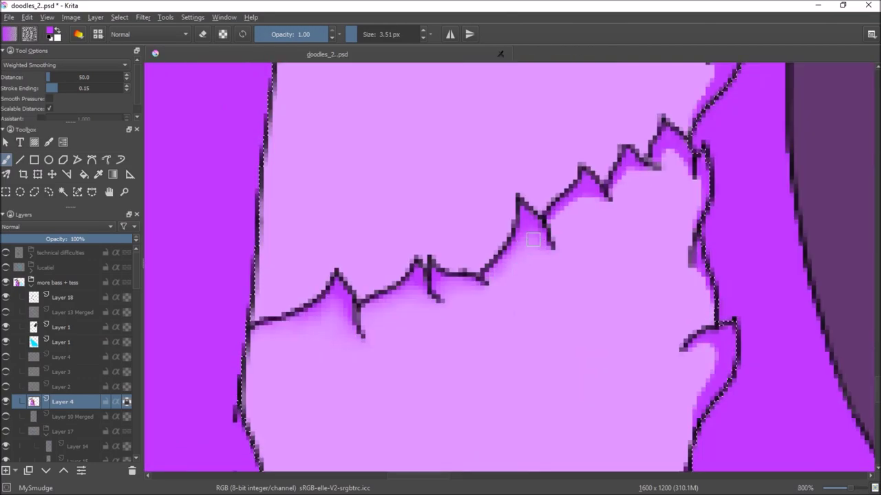
Blend the shading around the small tufts at the lilac area's lowest point and undo the last smudge strokes.
{"action": "mouse_move", "coordinate": [690, 172]}
{"action": "left_mouse_down"}
{"action": "mouse_move", "coordinate": [691, 351]}
{"action": "mouse_move", "coordinate": [644, 153]}
{"action": "mouse_move", "coordinate": [647, 41]}
{"action": "left_mouse_up"}
{"action": "mouse_move", "coordinate": [688, 275]}
{"action": "left_mouse_down"}
{"action": "mouse_move", "coordinate": [647, 289]}
{"action": "mouse_move", "coordinate": [574, 337]}
{"action": "left_mouse_up"}
{"action": "key", "text": "ctrl+z"}
{"action": "key", "text": "ctrl+z"}
{"action": "key", "text": "ctrl+z"}
{"action": "key", "text": "ctrl+z"}
{"action": "key", "text": "ctrl+z"}
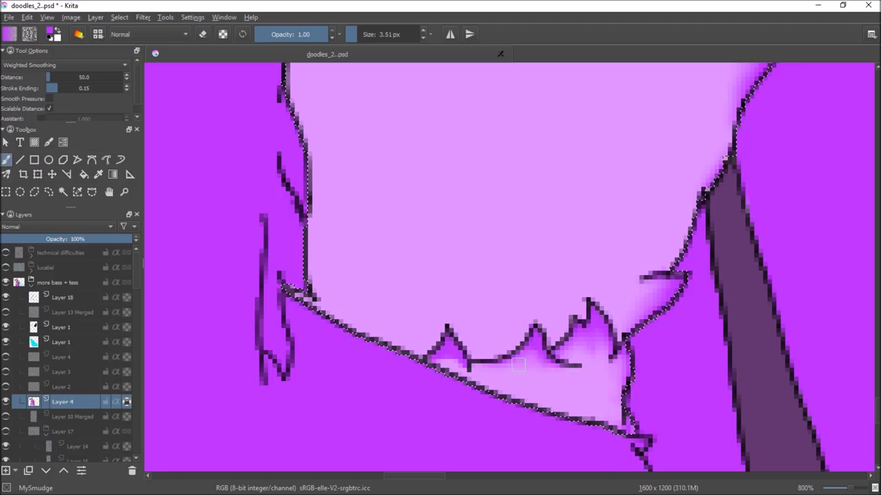
Select the bright purple fur by contiguous area and paint pale lilac highlights into its tufts with the line-art brush at 2.51 px.
{"action": "scroll", "coordinate": [597, 280], "scroll_direction": "down", "scroll_amount": 4}
{"action": "mouse_move", "coordinate": [509, 310]}
{"action": "left_mouse_down"}
{"action": "mouse_move", "coordinate": [509, 138]}
{"action": "mouse_move", "coordinate": [509, 241]}
{"action": "left_mouse_up"}
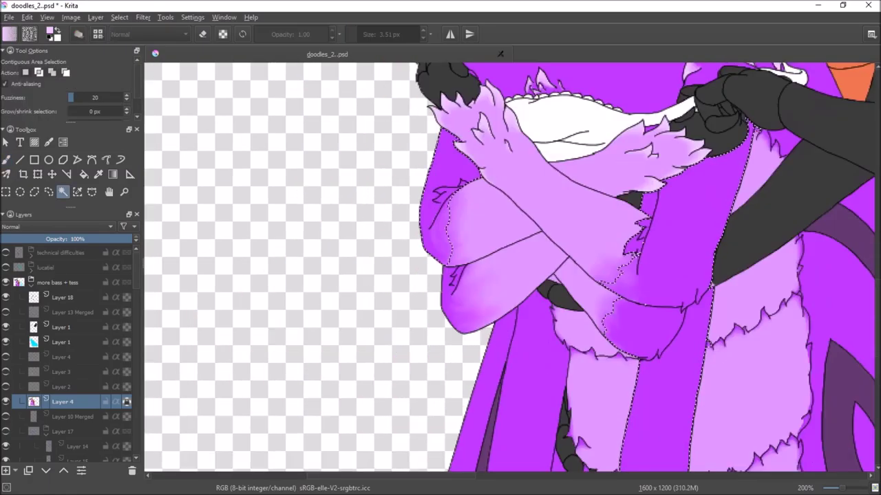
{"action": "scroll", "coordinate": [597, 296], "scroll_direction": "up", "scroll_amount": 8}
{"action": "key", "text": "slash"}
{"action": "scroll", "coordinate": [509, 275], "scroll_direction": "down", "scroll_amount": 5}
{"action": "scroll", "coordinate": [509, 275], "scroll_direction": "up", "scroll_amount": 5}
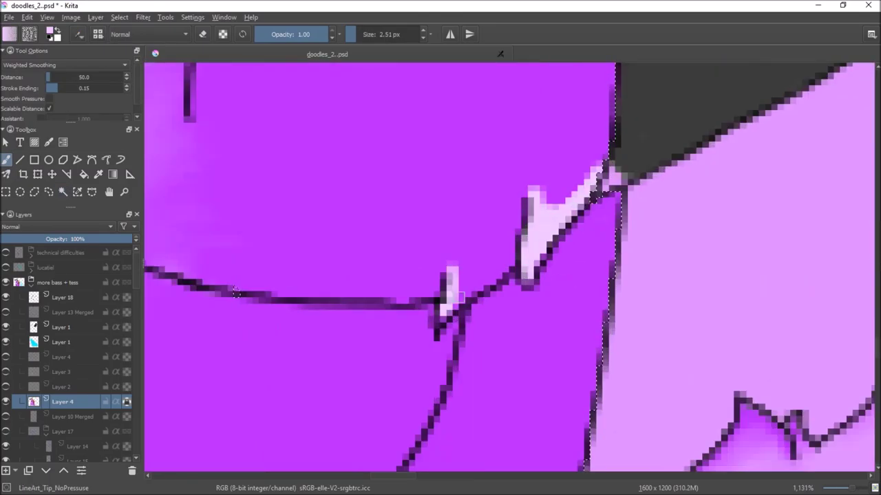
{"action": "left_click_drag", "start_coordinate": [509, 275], "coordinate": [509, 323]}
{"action": "scroll", "coordinate": [509, 275], "scroll_direction": "down", "scroll_amount": 1}
Paint pale lilac highlights in the tufts along both edges of the purple panel beside the wide lilac area.
{"action": "left_click_drag", "start_coordinate": [481, 165], "coordinate": [530, 227]}
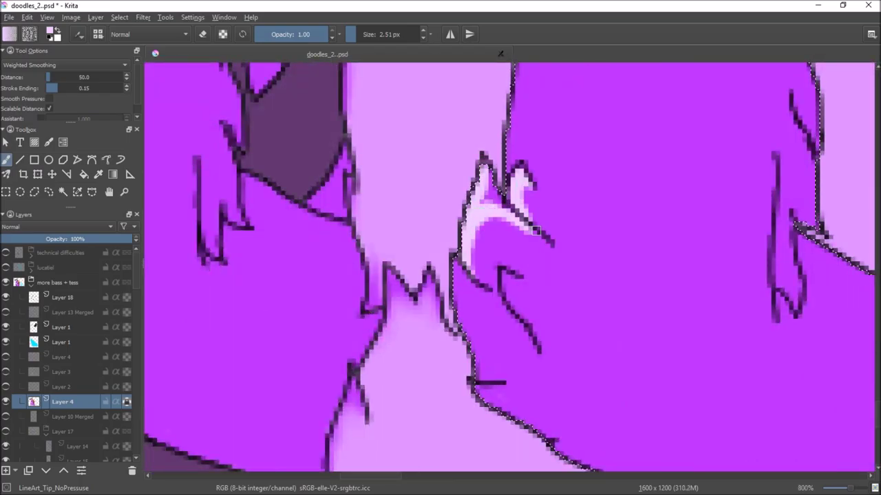
{"action": "left_click_drag", "start_coordinate": [509, 272], "coordinate": [537, 344]}
{"action": "left_click_drag", "start_coordinate": [468, 234], "coordinate": [578, 461]}
{"action": "left_click_drag", "start_coordinate": [509, 275], "coordinate": [268, 343]}
{"action": "mouse_move", "coordinate": [578, 372]}
{"action": "left_mouse_down"}
{"action": "mouse_move", "coordinate": [592, 303]}
{"action": "mouse_move", "coordinate": [598, 152]}
{"action": "left_mouse_up"}
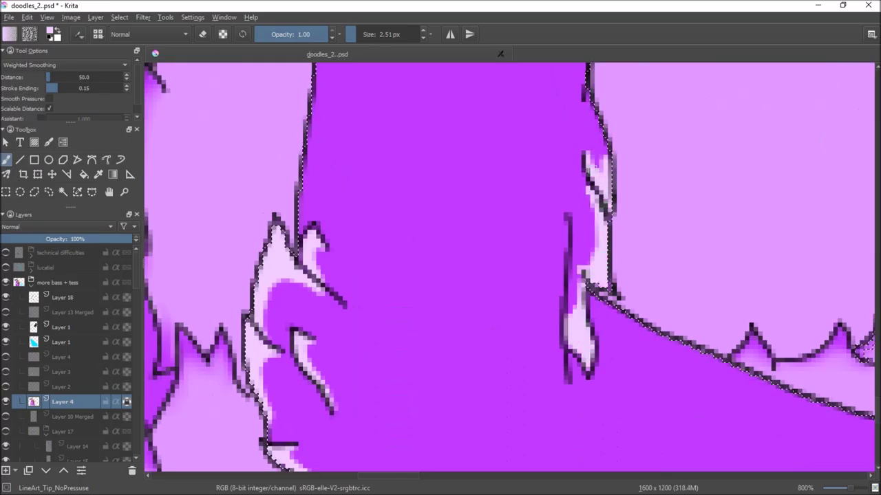
{"action": "left_click_drag", "start_coordinate": [591, 296], "coordinate": [386, 159]}
{"action": "mouse_move", "coordinate": [660, 310]}
{"action": "left_mouse_down"}
{"action": "mouse_move", "coordinate": [721, 252]}
{"action": "mouse_move", "coordinate": [551, 324]}
{"action": "left_mouse_up"}
{"action": "left_click_drag", "start_coordinate": [640, 344], "coordinate": [475, 303]}
Blend the purple panel's pale tuft highlights into the base colour with the MySmudge brush at 3.86 px.
{"action": "key", "text": "slash"}
{"action": "mouse_move", "coordinate": [591, 337]}
{"action": "left_mouse_down"}
{"action": "mouse_move", "coordinate": [486, 308]}
{"action": "mouse_move", "coordinate": [585, 334]}
{"action": "mouse_move", "coordinate": [633, 303]}
{"action": "mouse_move", "coordinate": [661, 303]}
{"action": "mouse_move", "coordinate": [677, 270]}
{"action": "mouse_move", "coordinate": [523, 206]}
{"action": "mouse_move", "coordinate": [510, 178]}
{"action": "left_mouse_up"}
{"action": "left_click_drag", "start_coordinate": [506, 100], "coordinate": [750, 110]}
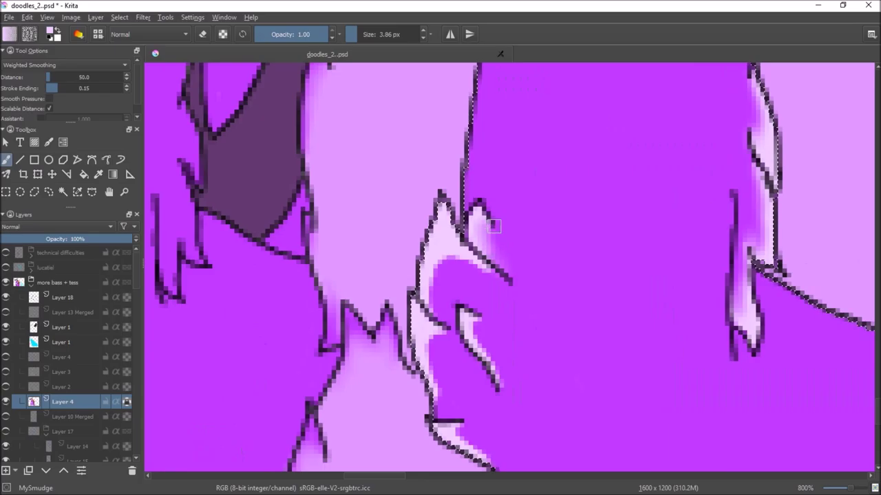
{"action": "left_click_drag", "start_coordinate": [482, 338], "coordinate": [443, 161]}
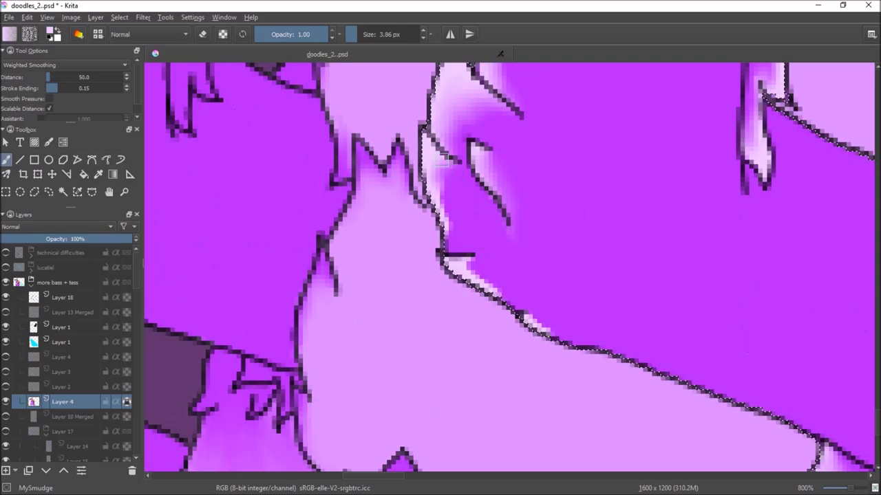
{"action": "mouse_move", "coordinate": [479, 276]}
{"action": "left_mouse_down"}
{"action": "mouse_move", "coordinate": [385, 179]}
{"action": "mouse_move", "coordinate": [451, 306]}
{"action": "mouse_move", "coordinate": [522, 206]}
{"action": "mouse_move", "coordinate": [470, 324]}
{"action": "left_mouse_up"}
{"action": "mouse_move", "coordinate": [502, 298]}
{"action": "left_mouse_down"}
{"action": "mouse_move", "coordinate": [571, 192]}
{"action": "mouse_move", "coordinate": [554, 308]}
{"action": "left_mouse_up"}
{"action": "key", "text": "slash"}
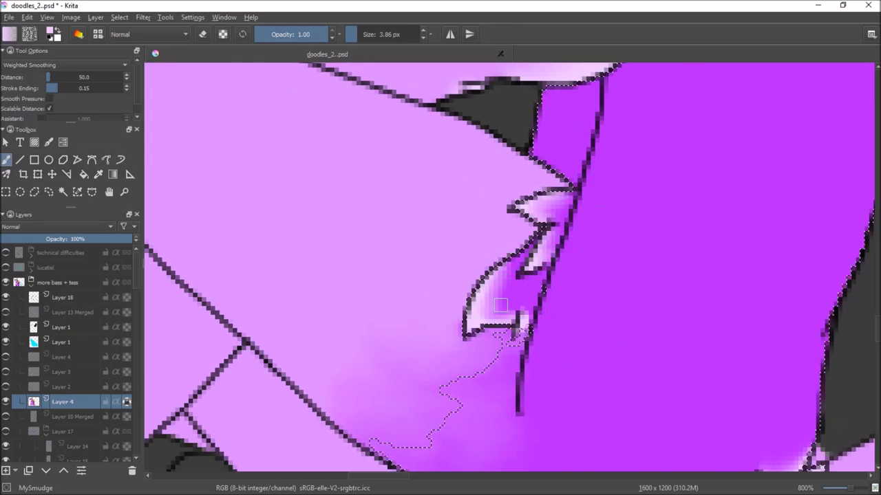
Smudge the pale highlights of the small tufts at the purple elbow at 2.18 px.
{"action": "scroll", "coordinate": [569, 233], "scroll_direction": "down", "scroll_amount": 5}
{"action": "scroll", "coordinate": [481, 206], "scroll_direction": "up", "scroll_amount": 6}
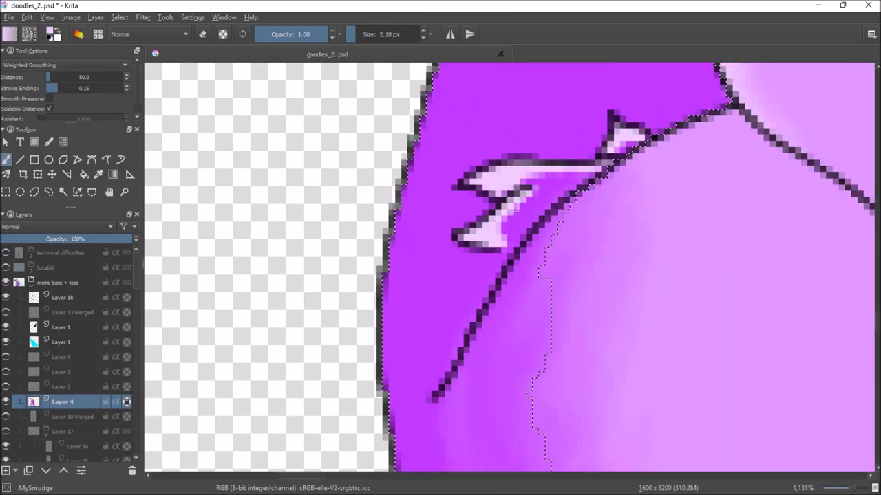
{"action": "scroll", "coordinate": [530, 185], "scroll_direction": "down", "scroll_amount": 5}
{"action": "scroll", "coordinate": [628, 196], "scroll_direction": "up", "scroll_amount": 3}
{"action": "left_click_drag", "start_coordinate": [623, 206], "coordinate": [632, 194]}
{"action": "scroll", "coordinate": [651, 238], "scroll_direction": "down", "scroll_amount": 4}
{"action": "scroll", "coordinate": [652, 238], "scroll_direction": "down", "scroll_amount": 1}
{"action": "scroll", "coordinate": [651, 238], "scroll_direction": "up", "scroll_amount": 6}
Return to the line-art brush and paint pale lilac highlights in the tufts of the lower-left purple panel.
{"action": "key", "text": "slash"}
{"action": "mouse_move", "coordinate": [566, 162]}
{"action": "left_mouse_down"}
{"action": "mouse_move", "coordinate": [569, 194]}
{"action": "mouse_move", "coordinate": [619, 221]}
{"action": "left_mouse_up"}
{"action": "left_click_drag", "start_coordinate": [632, 158], "coordinate": [641, 210]}
{"action": "left_click_drag", "start_coordinate": [639, 237], "coordinate": [653, 329]}
{"action": "scroll", "coordinate": [678, 346], "scroll_direction": "down", "scroll_amount": 3}
{"action": "left_click_drag", "start_coordinate": [595, 278], "coordinate": [647, 329]}
{"action": "scroll", "coordinate": [582, 335], "scroll_direction": "up", "scroll_amount": 3}
{"action": "scroll", "coordinate": [578, 335], "scroll_direction": "down", "scroll_amount": 3}
Smudge the pale highlights of the purple tufts near the canvas's lower edge with the MySmudge brush at 3.82 px.
{"action": "key", "text": "slash"}
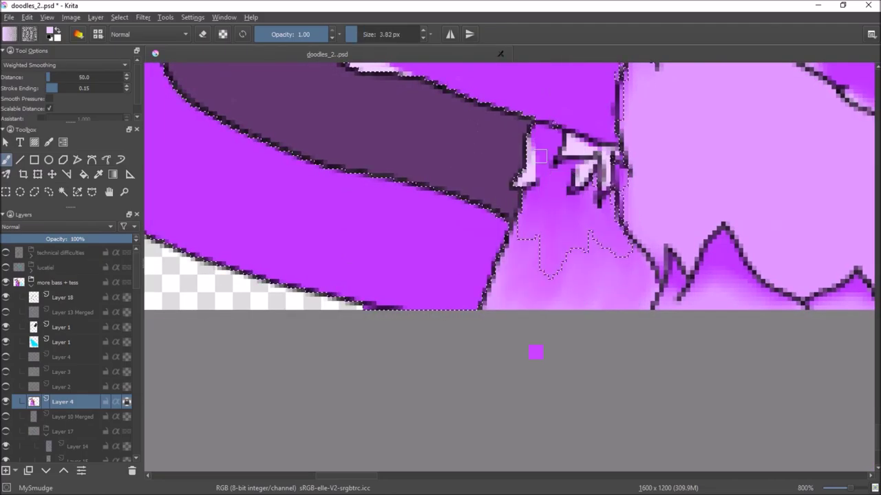
{"action": "scroll", "coordinate": [493, 298], "scroll_direction": "up", "scroll_amount": 3}
{"action": "left_click_drag", "start_coordinate": [492, 298], "coordinate": [536, 324]}
{"action": "left_click_drag", "start_coordinate": [441, 282], "coordinate": [399, 185]}
{"action": "left_click_drag", "start_coordinate": [426, 269], "coordinate": [412, 213]}
{"action": "scroll", "coordinate": [478, 157], "scroll_direction": "down", "scroll_amount": 3}
{"action": "scroll", "coordinate": [456, 259], "scroll_direction": "up", "scroll_amount": 3}
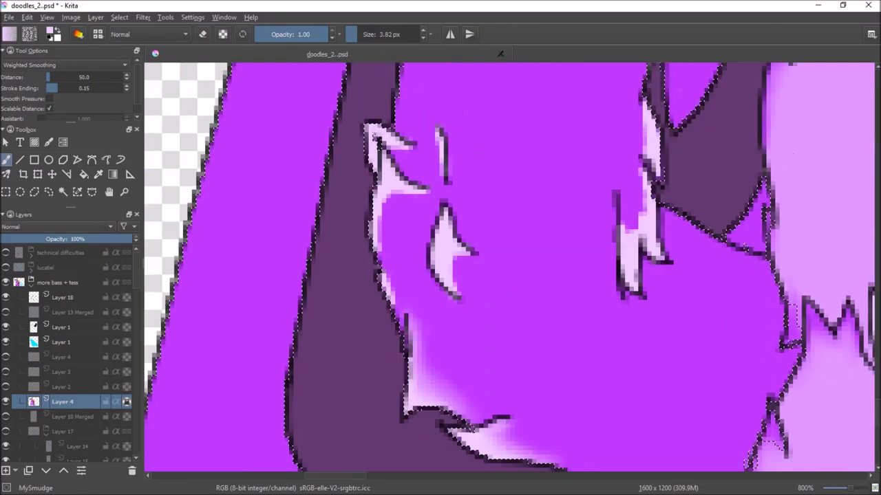
Blend the remaining pale highlights in the upper tufts of the lower-left purple panel.
{"action": "mouse_move", "coordinate": [447, 244]}
{"action": "left_mouse_down"}
{"action": "mouse_move", "coordinate": [391, 274]}
{"action": "mouse_move", "coordinate": [381, 236]}
{"action": "mouse_move", "coordinate": [413, 148]}
{"action": "left_mouse_up"}
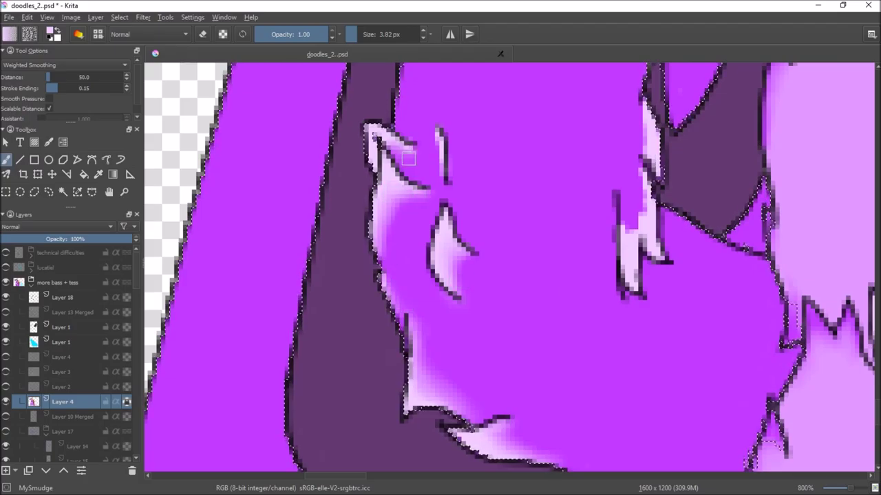
{"action": "scroll", "coordinate": [426, 152], "scroll_direction": "down", "scroll_amount": 3}
{"action": "scroll", "coordinate": [450, 206], "scroll_direction": "up", "scroll_amount": 3}
{"action": "left_click_drag", "start_coordinate": [447, 261], "coordinate": [452, 175]}
{"action": "scroll", "coordinate": [452, 174], "scroll_direction": "down", "scroll_amount": 3}
{"action": "scroll", "coordinate": [482, 207], "scroll_direction": "up", "scroll_amount": 3}
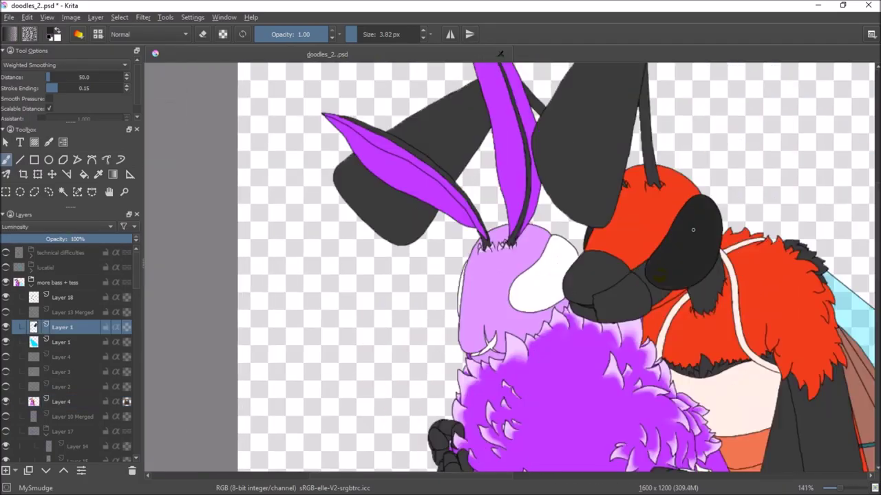
Switch to the line-art brush and fill the purple character's large white eye with near-black on the Luminosity layer.
{"action": "key", "text": "slash"}
{"action": "left_click_drag", "start_coordinate": [421, 289], "coordinate": [539, 182]}
{"action": "scroll", "coordinate": [539, 182], "scroll_direction": "up", "scroll_amount": 2}
{"action": "mouse_move", "coordinate": [557, 74]}
{"action": "left_mouse_down"}
{"action": "mouse_move", "coordinate": [677, 137]}
{"action": "mouse_move", "coordinate": [605, 386]}
{"action": "mouse_move", "coordinate": [622, 432]}
{"action": "left_mouse_up"}
{"action": "mouse_move", "coordinate": [513, 172]}
{"action": "left_mouse_down"}
{"action": "mouse_move", "coordinate": [457, 258]}
{"action": "mouse_move", "coordinate": [331, 400]}
{"action": "left_mouse_up"}
{"action": "scroll", "coordinate": [331, 400], "scroll_direction": "down", "scroll_amount": 3}
{"action": "mouse_move", "coordinate": [481, 344]}
{"action": "left_mouse_down"}
{"action": "mouse_move", "coordinate": [552, 236]}
{"action": "mouse_move", "coordinate": [406, 210]}
{"action": "mouse_move", "coordinate": [440, 248]}
{"action": "left_mouse_up"}
Fill the narrow far eye at the edge of the purple character's head with near-black at 2.59 px.
{"action": "scroll", "coordinate": [327, 271], "scroll_direction": "up", "scroll_amount": 3}
{"action": "left_click_drag", "start_coordinate": [327, 271], "coordinate": [419, 311]}
{"action": "scroll", "coordinate": [419, 310], "scroll_direction": "down", "scroll_amount": 3}
{"action": "scroll", "coordinate": [523, 268], "scroll_direction": "up", "scroll_amount": 3}
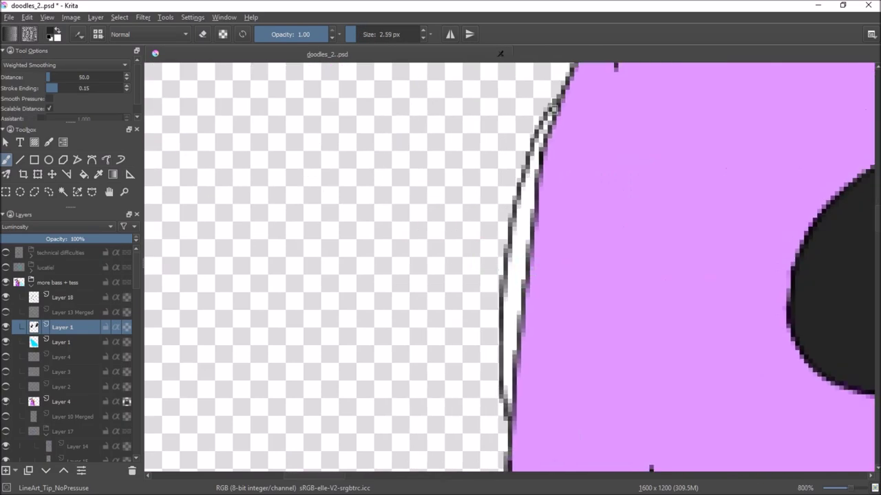
{"action": "left_click_drag", "start_coordinate": [526, 249], "coordinate": [510, 385]}
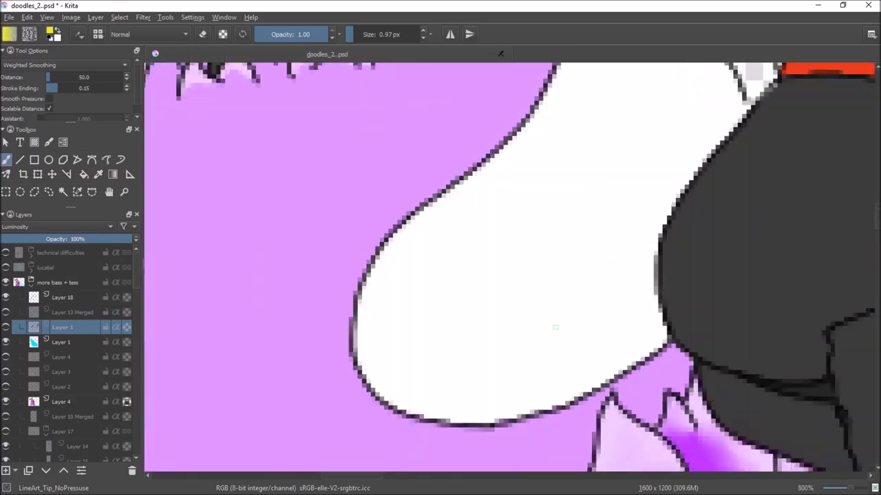
Add fine yellow eye detail at 0.97 px and set the black eye layer's opacity to 83%.
{"action": "left_click_drag", "start_coordinate": [622, 193], "coordinate": [575, 207]}
{"action": "right_click", "coordinate": [615, 181]}
{"action": "left_click", "coordinate": [644, 221]}
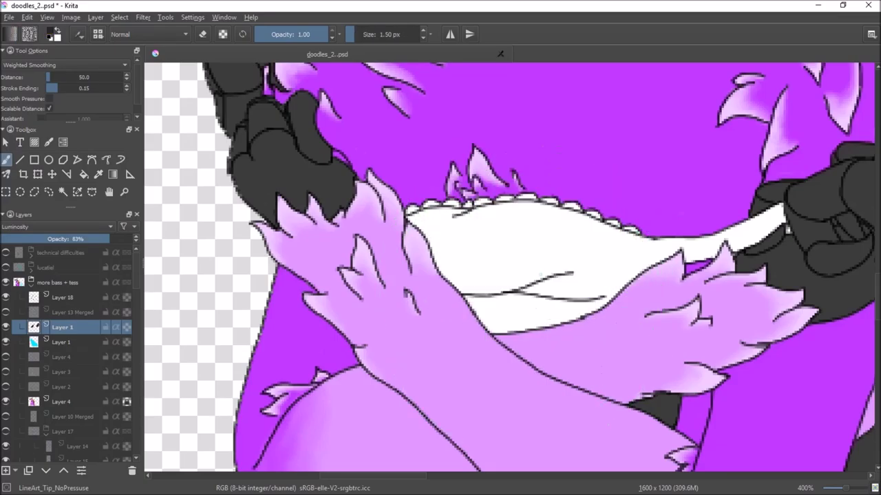
On Layer 4, paint a dark purple border inside the edges of the white garment at 3.13 px.
{"action": "right_click", "coordinate": [550, 241]}
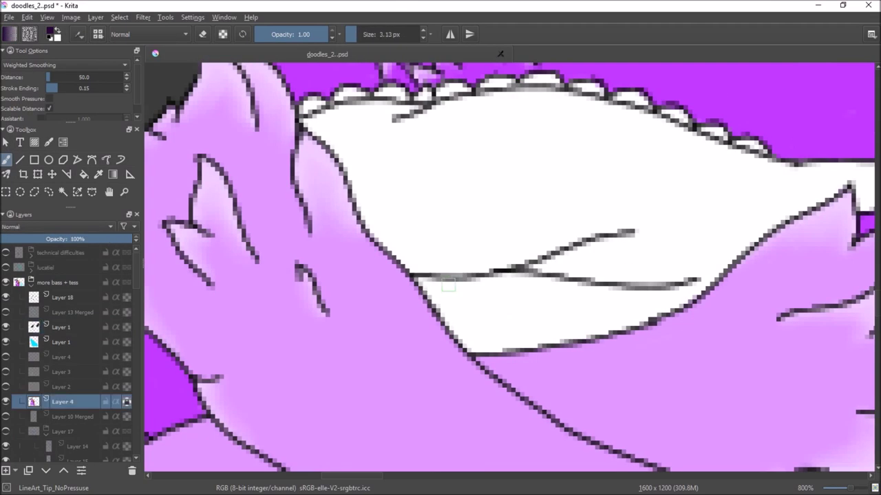
{"action": "mouse_move", "coordinate": [411, 260]}
{"action": "left_mouse_down"}
{"action": "mouse_move", "coordinate": [509, 344]}
{"action": "mouse_move", "coordinate": [648, 308]}
{"action": "mouse_move", "coordinate": [765, 232]}
{"action": "left_mouse_up"}
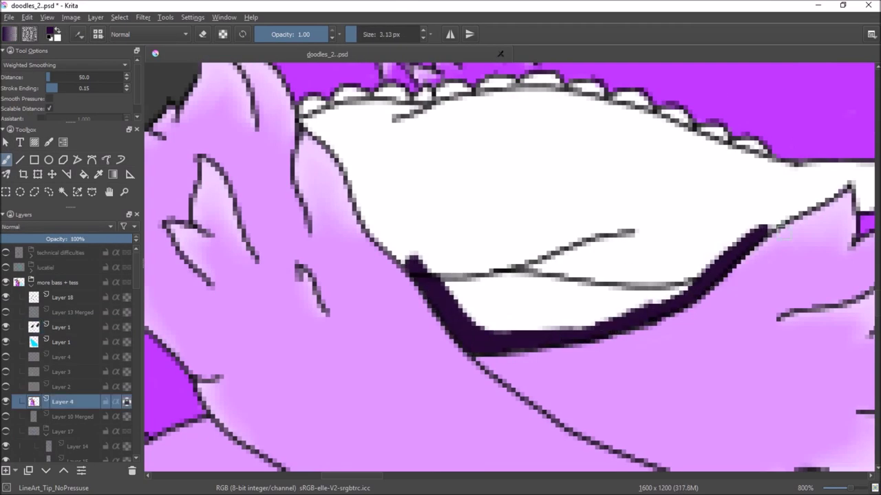
{"action": "mouse_move", "coordinate": [406, 260]}
{"action": "left_mouse_down"}
{"action": "mouse_move", "coordinate": [303, 115]}
{"action": "mouse_move", "coordinate": [447, 110]}
{"action": "mouse_move", "coordinate": [681, 134]}
{"action": "mouse_move", "coordinate": [822, 176]}
{"action": "left_mouse_up"}
{"action": "mouse_move", "coordinate": [600, 215]}
{"action": "left_mouse_down"}
{"action": "mouse_move", "coordinate": [698, 173]}
{"action": "mouse_move", "coordinate": [608, 195]}
{"action": "left_mouse_up"}
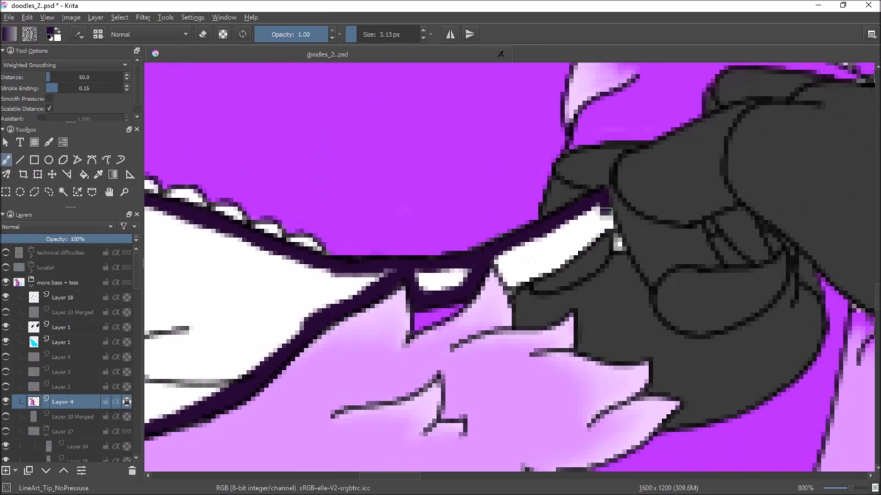
Fill the rest of the garment and its end behind the hand with dark purple, using up to 6.02 px.
{"action": "left_click_drag", "start_coordinate": [520, 268], "coordinate": [472, 282]}
{"action": "left_click_drag", "start_coordinate": [556, 367], "coordinate": [372, 406]}
{"action": "mouse_move", "coordinate": [255, 212]}
{"action": "left_mouse_down"}
{"action": "mouse_move", "coordinate": [314, 256]}
{"action": "mouse_move", "coordinate": [311, 330]}
{"action": "mouse_move", "coordinate": [429, 369]}
{"action": "mouse_move", "coordinate": [615, 266]}
{"action": "mouse_move", "coordinate": [436, 342]}
{"action": "mouse_move", "coordinate": [545, 305]}
{"action": "left_mouse_up"}
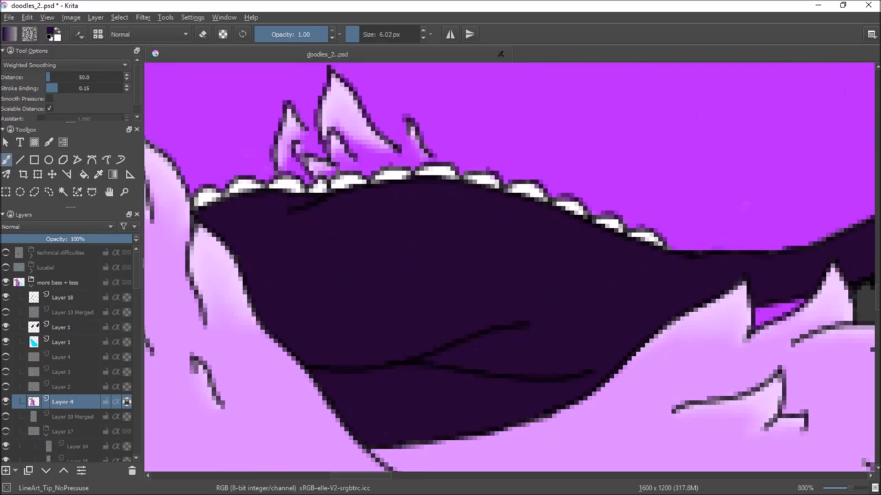
{"action": "mouse_move", "coordinate": [413, 272]}
{"action": "left_mouse_down"}
{"action": "mouse_move", "coordinate": [506, 318]}
{"action": "mouse_move", "coordinate": [475, 282]}
{"action": "mouse_move", "coordinate": [501, 311]}
{"action": "left_mouse_up"}
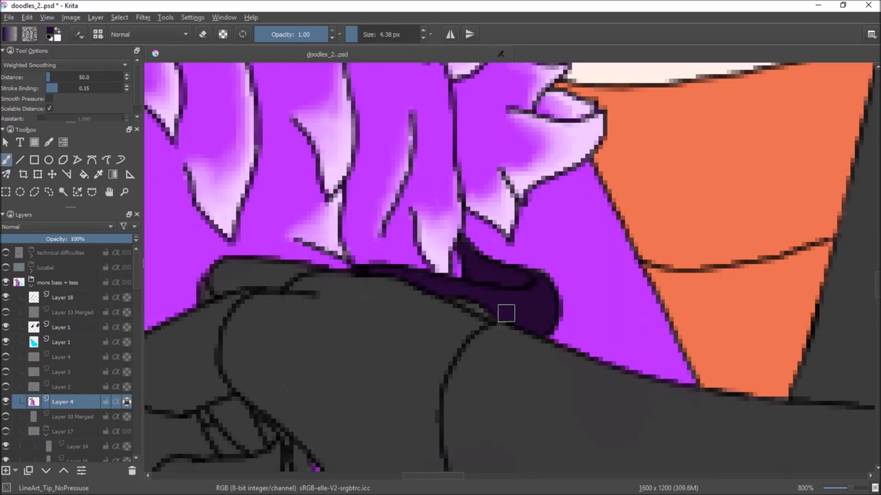
Paint a large dark purple circle on a new layer and ring it with yellow scallops on another layer at 5.10 px.
{"action": "key", "text": "minus"}
{"action": "key", "text": "Insert"}
{"action": "key", "text": "bracketright"}
{"action": "key", "text": "bracketright"}
{"action": "key", "text": "bracketright"}
{"action": "key", "text": "bracketright"}
{"action": "key", "text": "bracketright"}
{"action": "left_click", "coordinate": [386, 268]}
{"action": "key", "text": "plus"}
{"action": "key", "text": "Insert"}
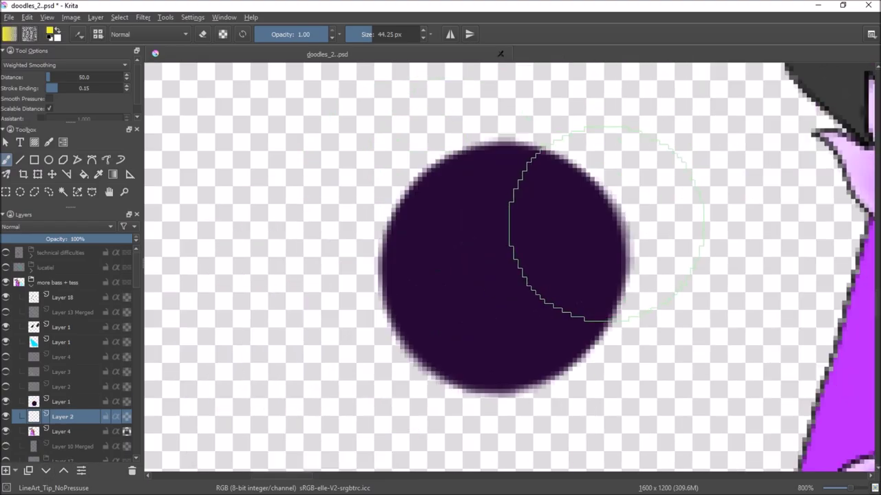
{"action": "mouse_move", "coordinate": [562, 364]}
{"action": "left_mouse_down"}
{"action": "mouse_move", "coordinate": [391, 252]}
{"action": "mouse_move", "coordinate": [521, 151]}
{"action": "left_mouse_up"}
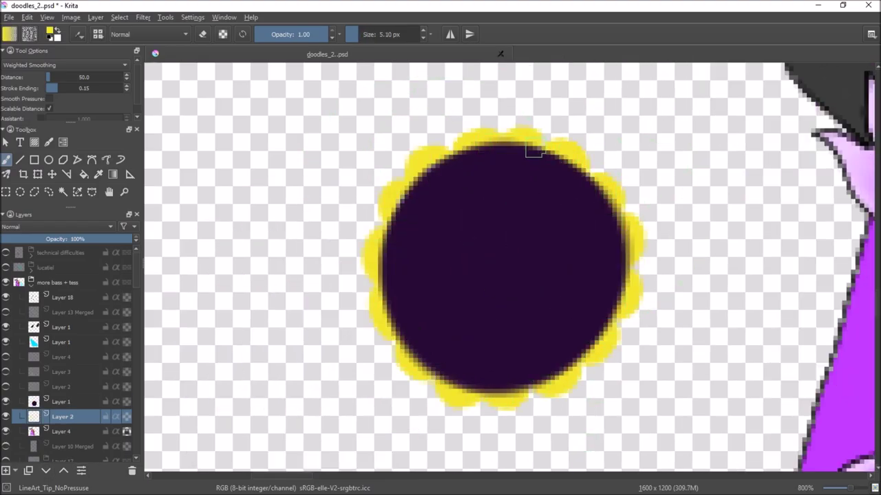
Try to outline the scallops around the dark test circle on another new layer.
{"action": "key", "text": "Insert"}
{"action": "right_click", "coordinate": [606, 186]}
{"action": "left_click", "coordinate": [585, 206]}
{"action": "mouse_move", "coordinate": [413, 166]}
{"action": "left_mouse_down"}
{"action": "mouse_move", "coordinate": [500, 413]}
{"action": "mouse_move", "coordinate": [524, 135]}
{"action": "left_mouse_up"}
{"action": "mouse_move", "coordinate": [452, 147]}
{"action": "left_mouse_down"}
{"action": "mouse_move", "coordinate": [530, 133]}
{"action": "mouse_move", "coordinate": [628, 323]}
{"action": "mouse_move", "coordinate": [422, 157]}
{"action": "left_mouse_up"}
{"action": "right_click", "coordinate": [513, 296]}
{"action": "key", "text": "ctrl+z"}
{"action": "key", "text": "ctrl+z"}
{"action": "key", "text": "ctrl+z"}
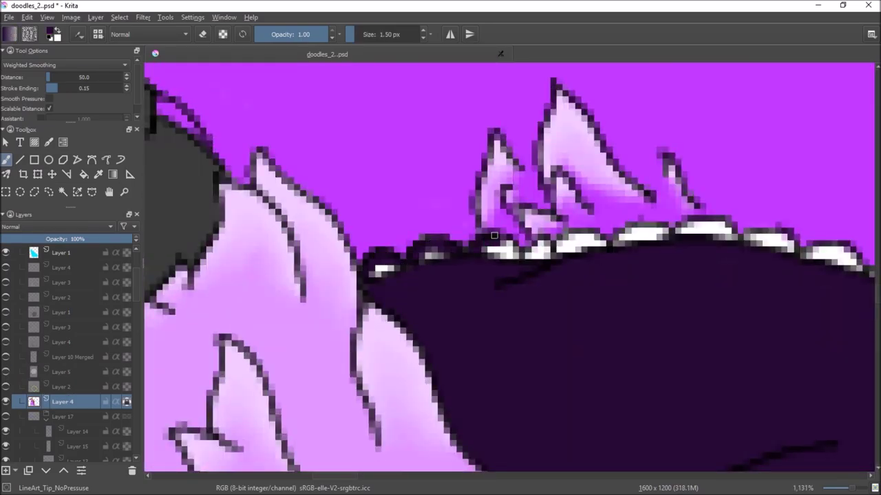
Shade the garment's scalloped lace trim with dark purple at 1.50 px, leaving small white highlights.
{"action": "left_click_drag", "start_coordinate": [643, 229], "coordinate": [522, 269]}
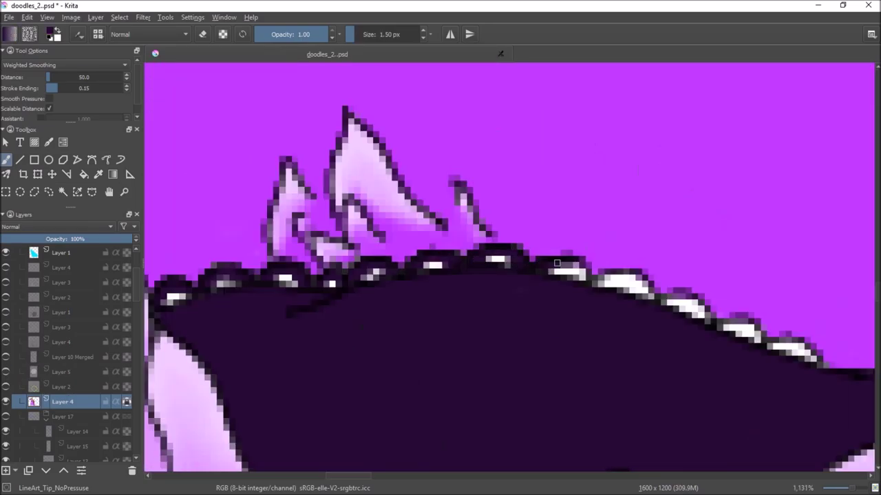
{"action": "left_click_drag", "start_coordinate": [602, 283], "coordinate": [465, 262]}
{"action": "right_click", "coordinate": [466, 305]}
Draw black scallop outlines on Layer 18 along both edges of the garment's strap.
{"action": "mouse_move", "coordinate": [296, 256]}
{"action": "left_mouse_down"}
{"action": "mouse_move", "coordinate": [489, 247]}
{"action": "mouse_move", "coordinate": [589, 210]}
{"action": "left_mouse_up"}
{"action": "right_click", "coordinate": [649, 177]}
{"action": "left_click", "coordinate": [588, 207]}
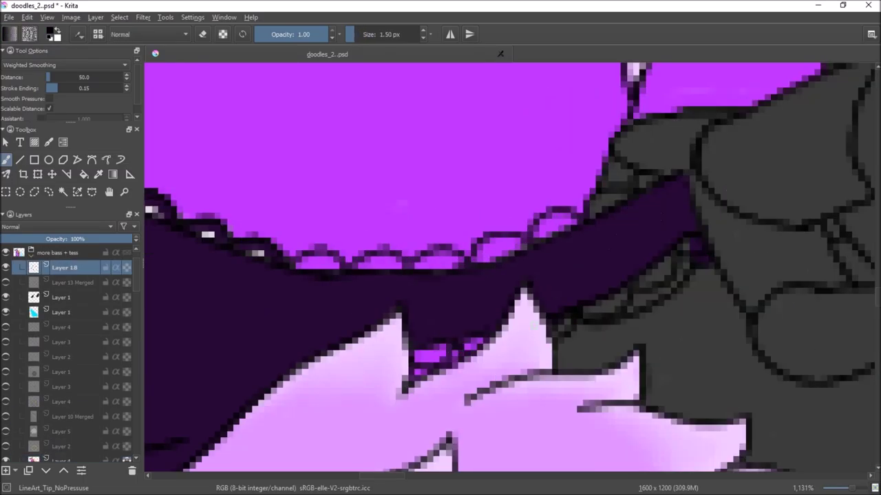
Fill the strap's scallops with white on Layer 4 and shade around them in dark purple at 1.50 px.
{"action": "key", "text": "x"}
{"action": "left_click_drag", "start_coordinate": [300, 263], "coordinate": [337, 265]}
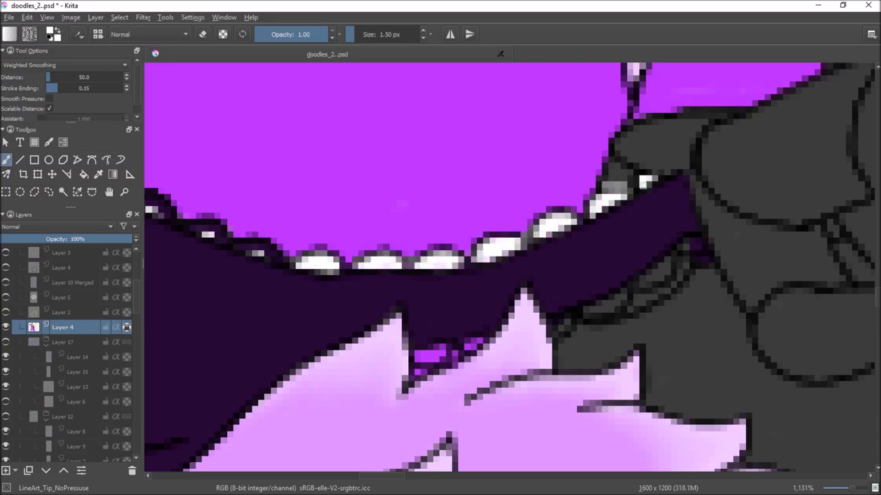
{"action": "right_click", "coordinate": [331, 295]}
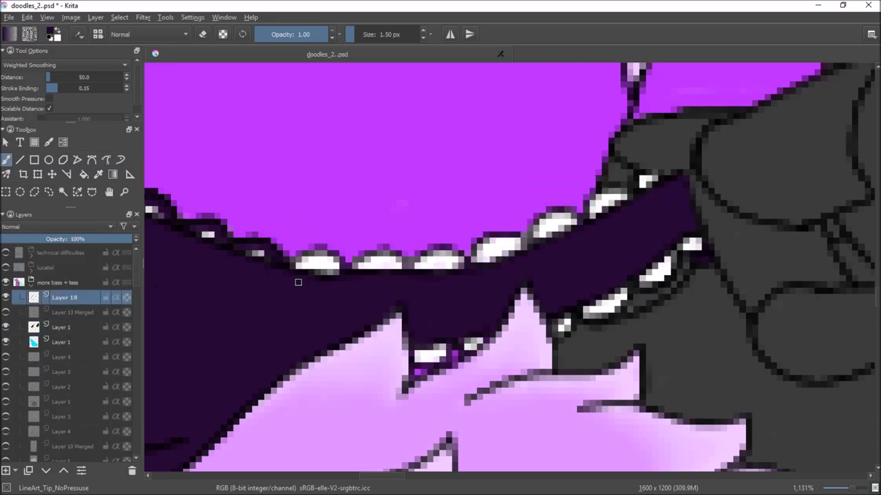
{"action": "key", "text": "x"}
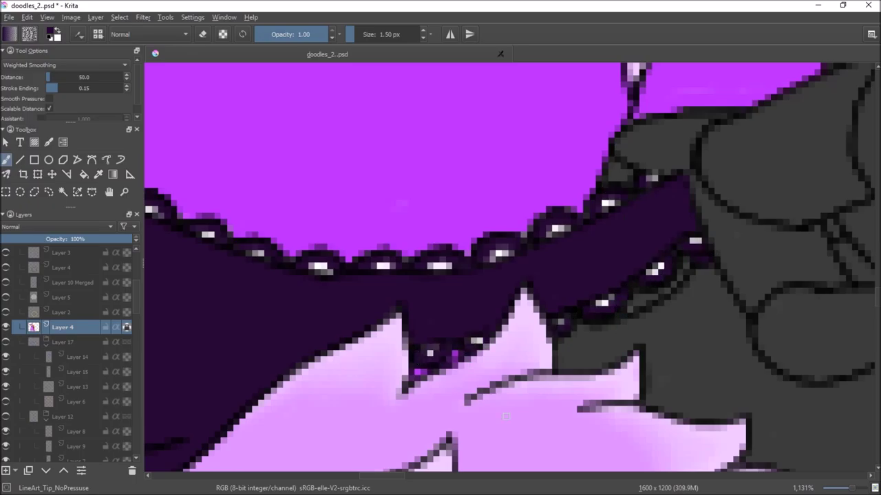
Delete the leftover test layers around Layer 10 Merged, keeping that layer directly above Layer 4.
{"action": "scroll", "coordinate": [505, 416], "scroll_direction": "right", "scroll_amount": 5}
{"action": "key", "text": "1"}
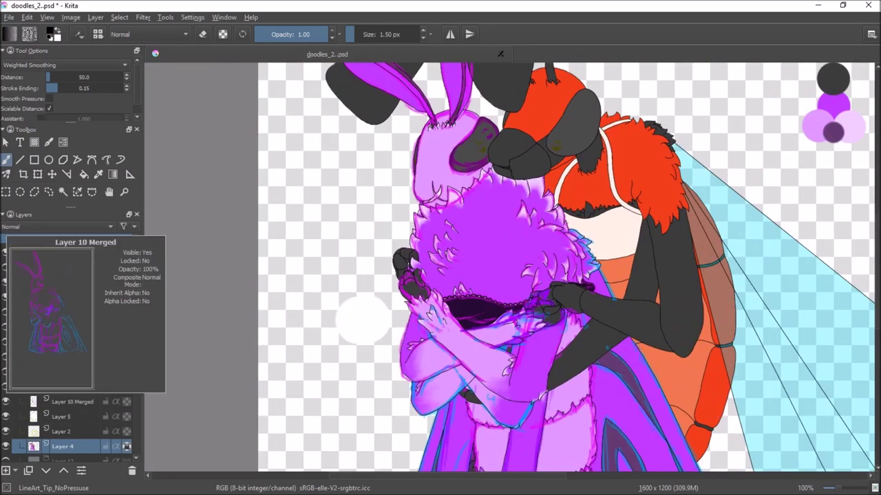
{"action": "right_click", "coordinate": [69, 357]}
{"action": "key", "text": "Escape"}
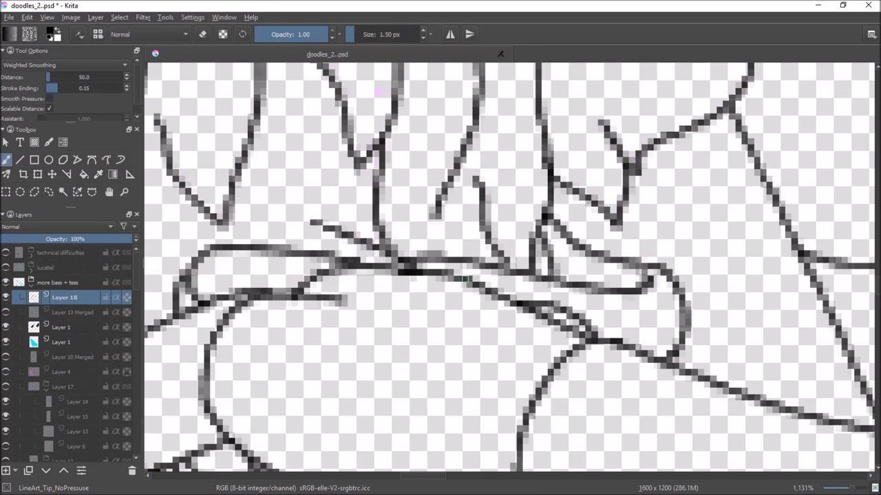
Outline scallops on the garment end behind the hand and colour them white with dark purple shading at 0.99 px.
{"action": "left_click_drag", "start_coordinate": [494, 248], "coordinate": [663, 273]}
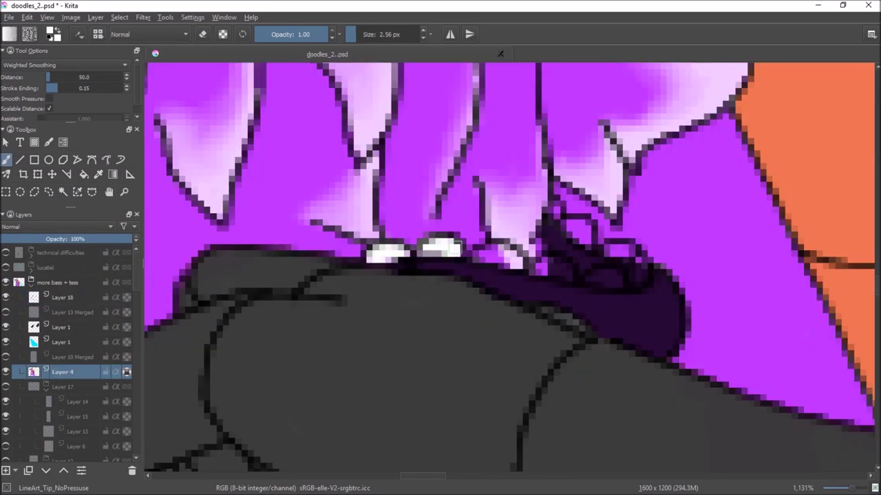
{"action": "left_click_drag", "start_coordinate": [588, 234], "coordinate": [567, 222]}
{"action": "right_click", "coordinate": [442, 271]}
{"action": "left_click_drag", "start_coordinate": [375, 255], "coordinate": [384, 252]}
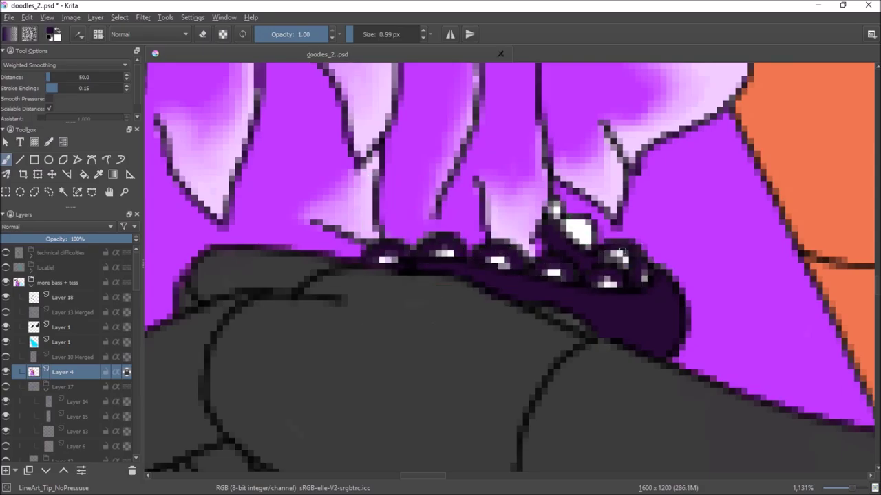
Paint the purple character's mouth opening dark purple and its white curved shape muted purple at 2.06 px.
{"action": "scroll", "coordinate": [584, 223], "scroll_direction": "down", "scroll_amount": 5}
{"action": "scroll", "coordinate": [514, 311], "scroll_direction": "up", "scroll_amount": 5}
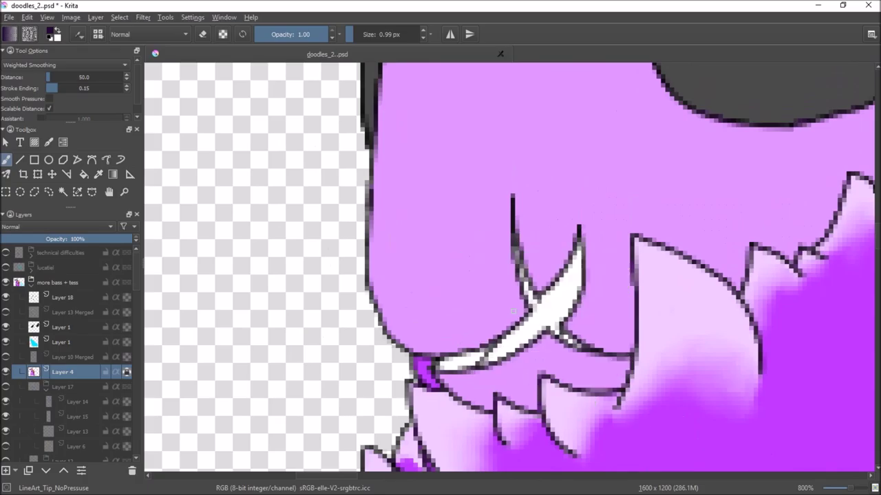
{"action": "right_click", "coordinate": [550, 318]}
{"action": "left_click", "coordinate": [477, 320]}
{"action": "left_click_drag", "start_coordinate": [485, 350], "coordinate": [540, 329]}
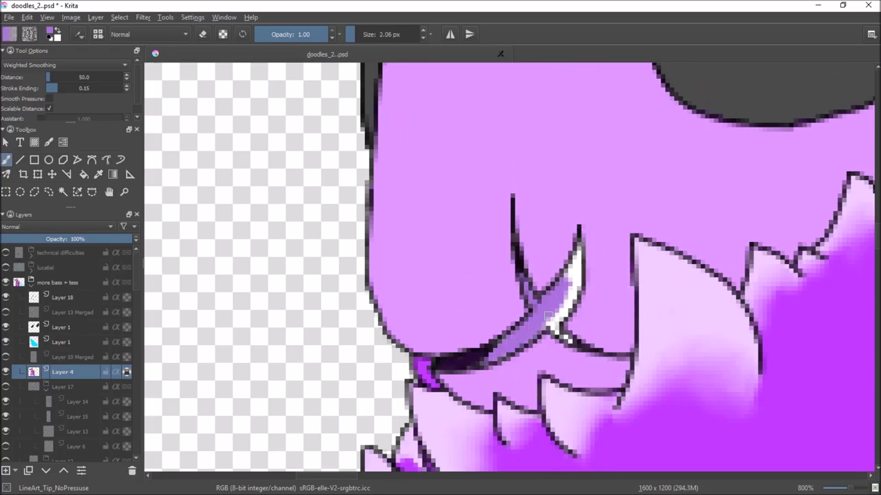
Save the drawing.
{"action": "scroll", "coordinate": [570, 342], "scroll_direction": "down", "scroll_amount": 10}
{"action": "left_click", "coordinate": [9, 17]}
{"action": "key", "text": "Escape"}
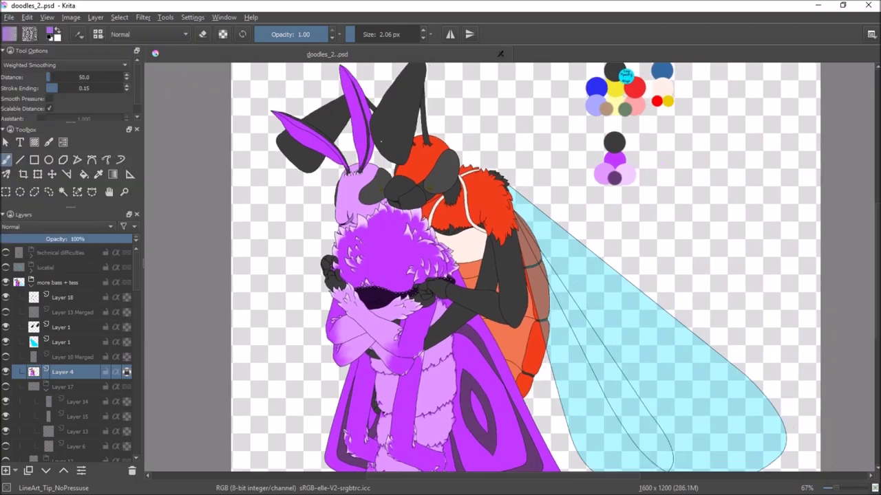